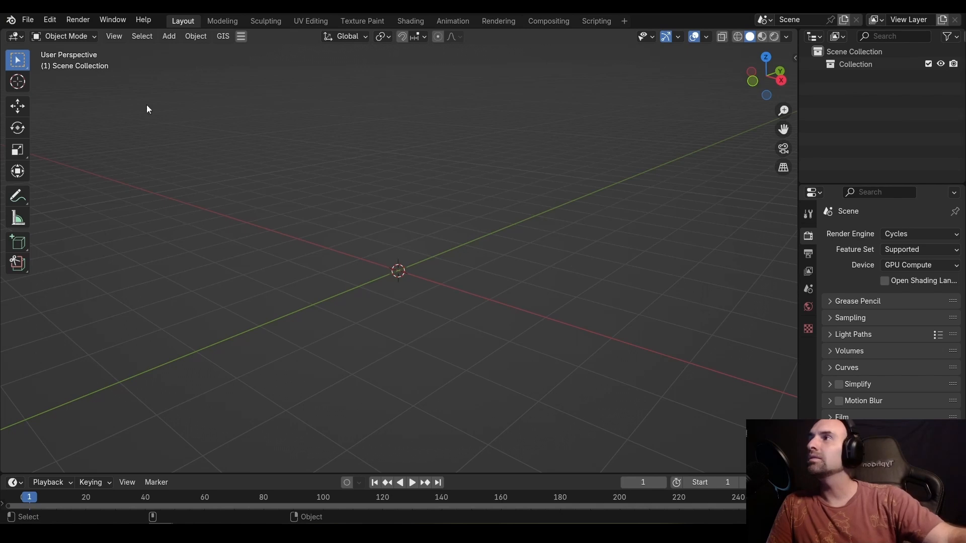
# Add a 2 m plane and a UV sphere with a 1 m radius at the world origin
pyautogui.click(170, 38)
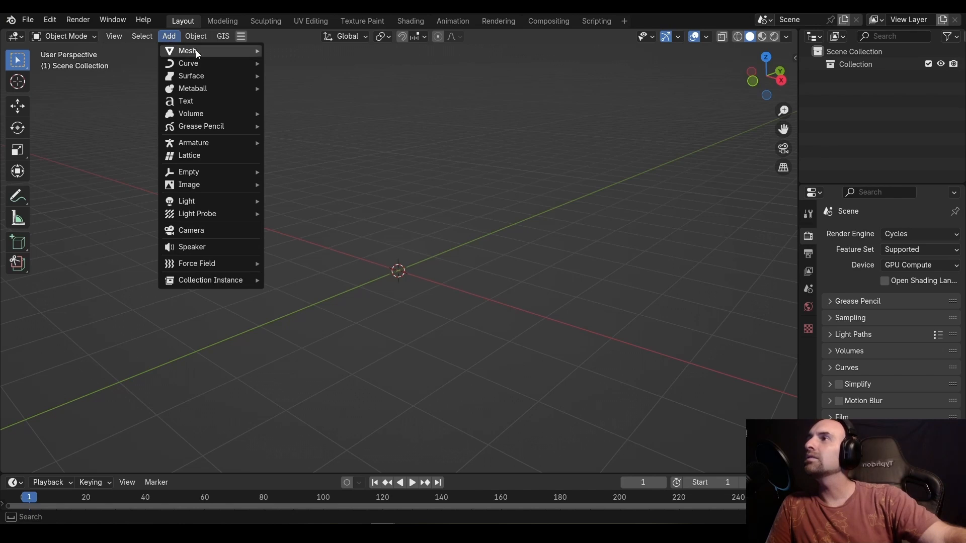
pyautogui.moveTo(196, 53)
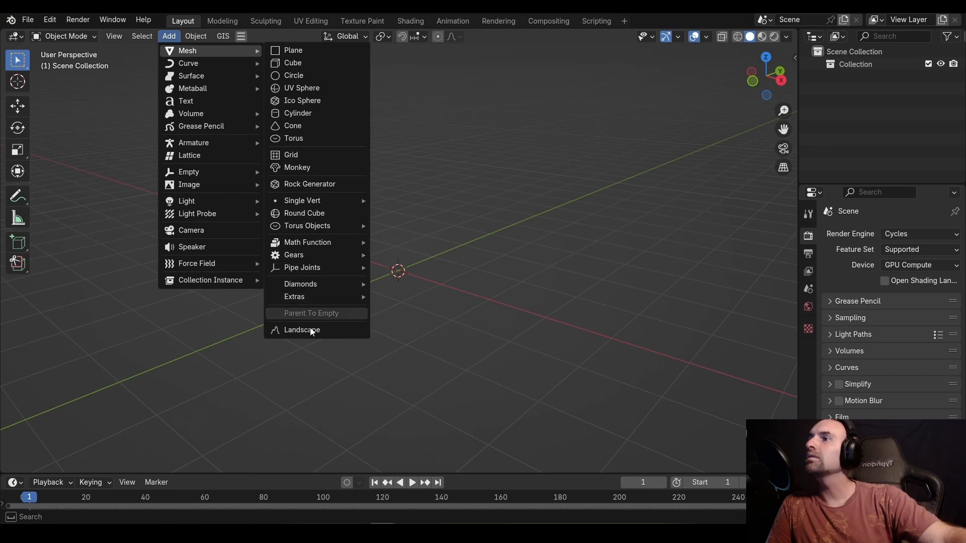
pyautogui.click(348, 50)
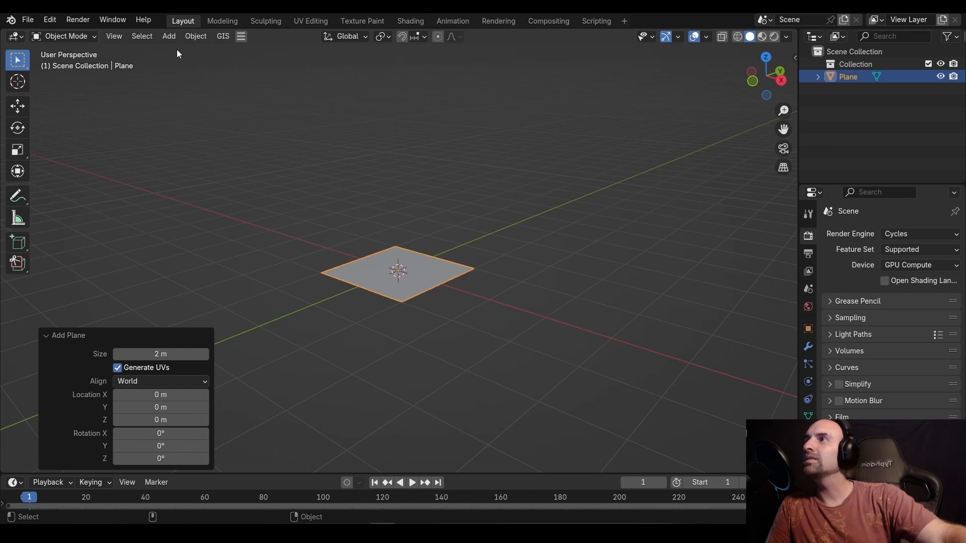
pyautogui.click(169, 36)
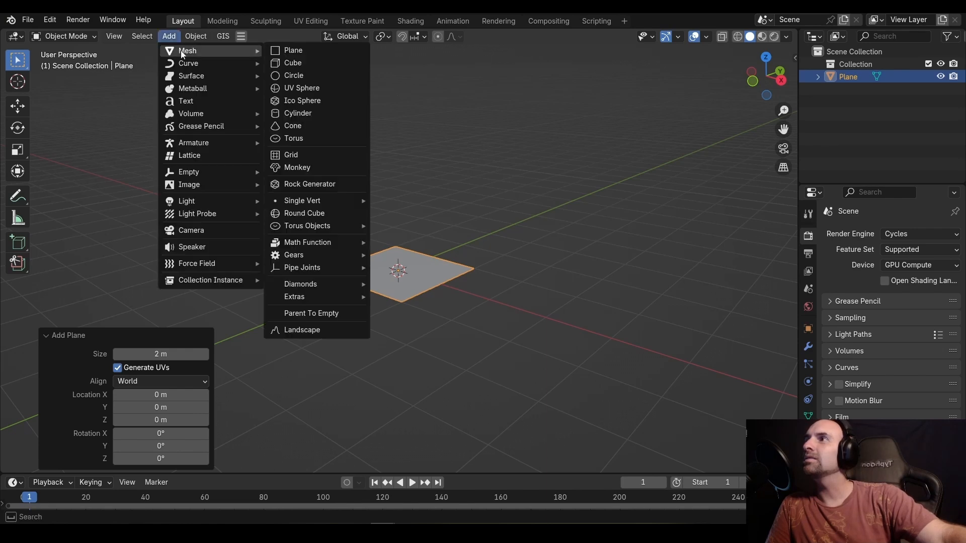
pyautogui.click(313, 89)
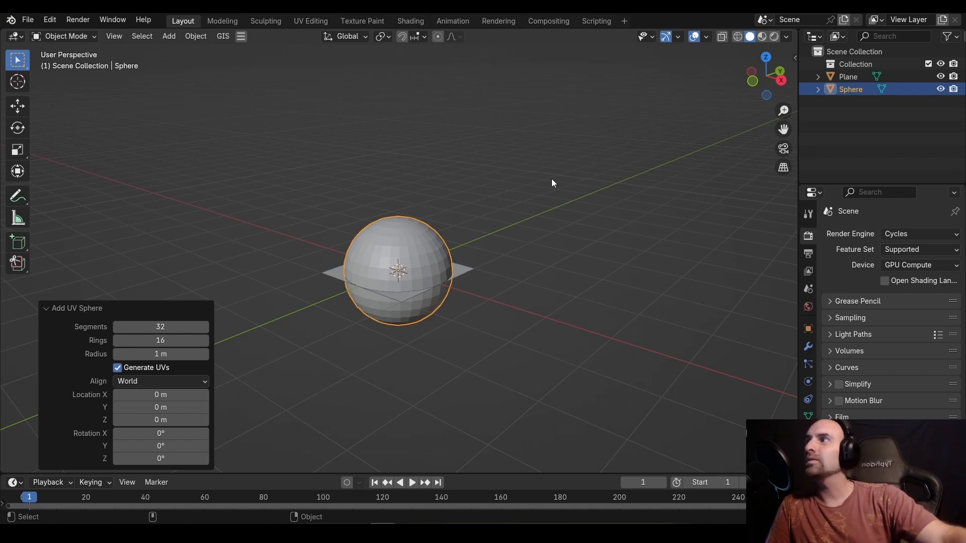
# Move the sphere up along Z by about 0.89 m so it rests on the plane
pyautogui.click(20, 109)
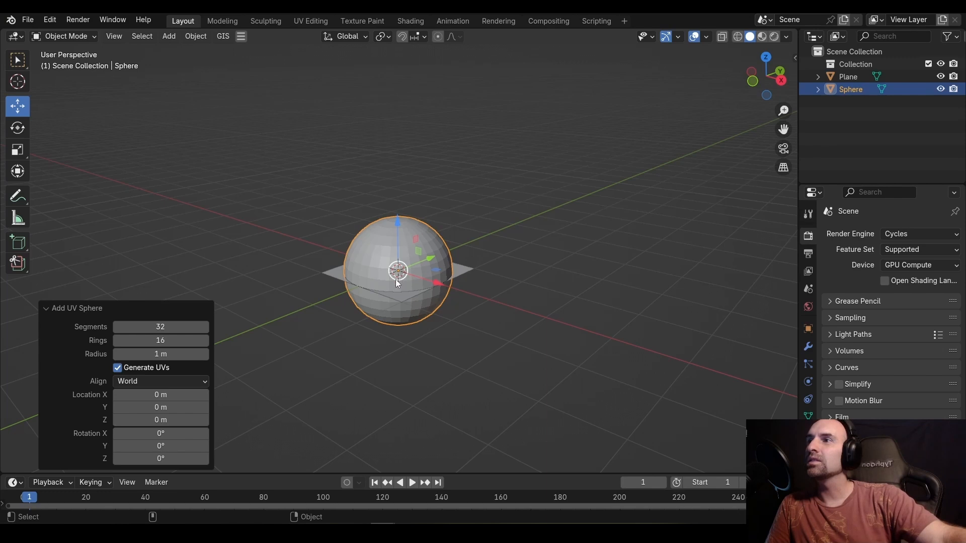
pyautogui.press('g')
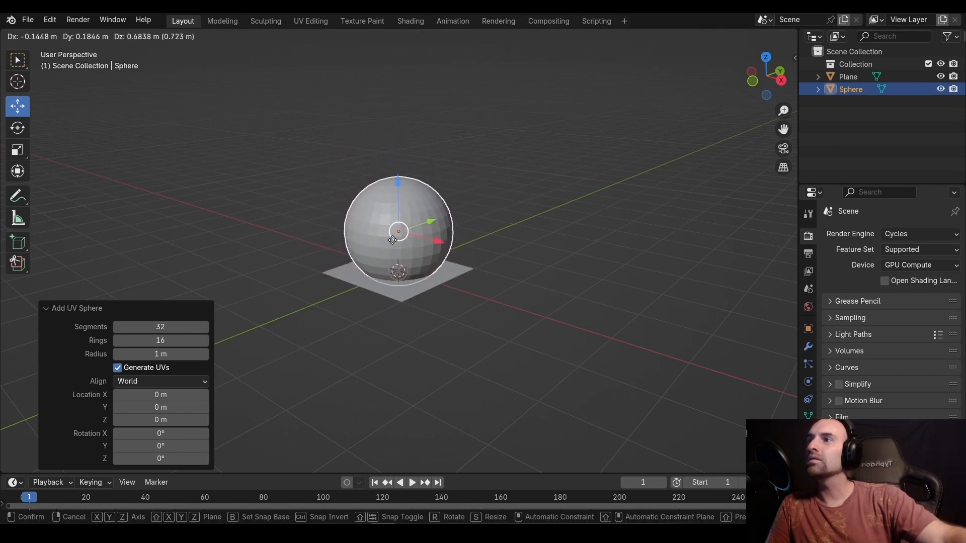
pyautogui.press('Escape')
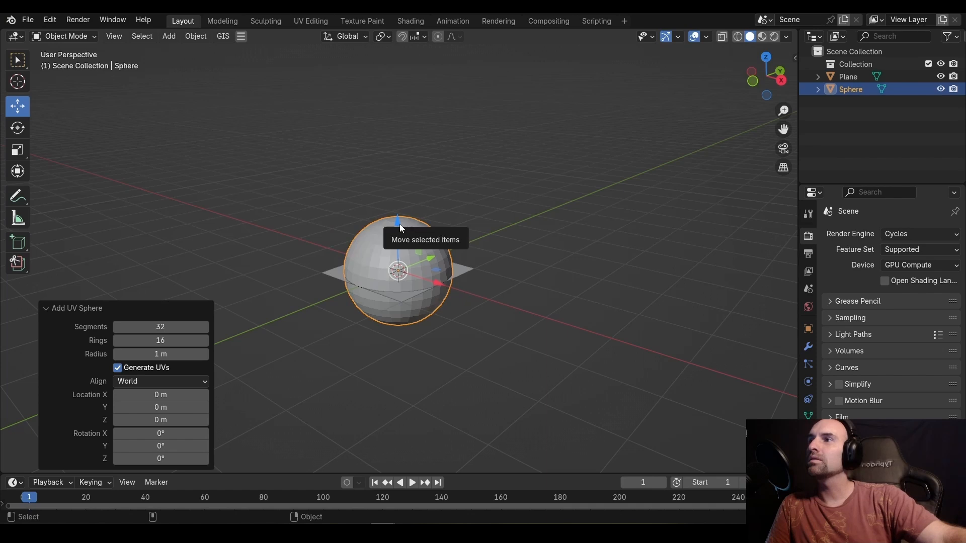
pyautogui.moveTo(399, 224); pyautogui.dragTo(394, 176)
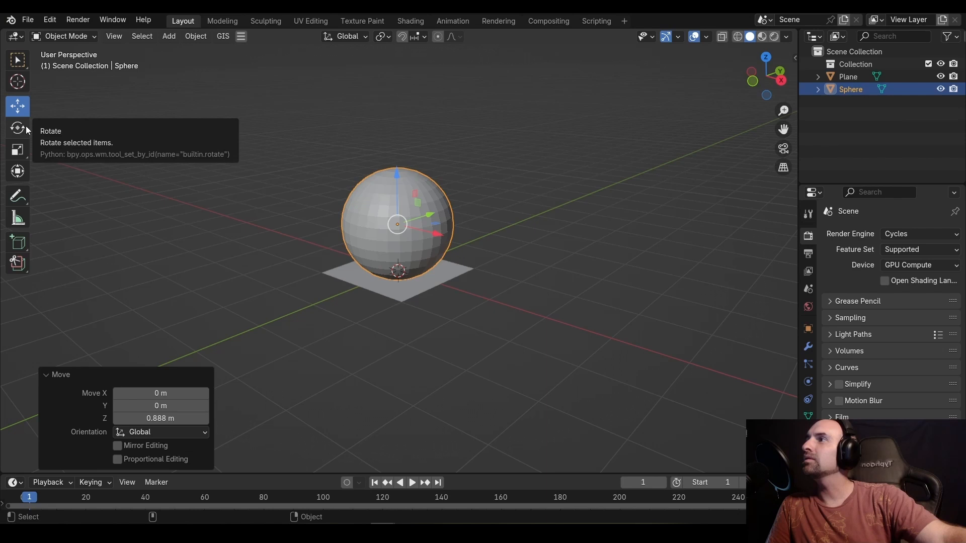
# Enlarge the plane into a wide floor, scaling it overall, by about 1.28 in X, 1.31 in Y, and finally by 1.17 overall
pyautogui.click(22, 151)
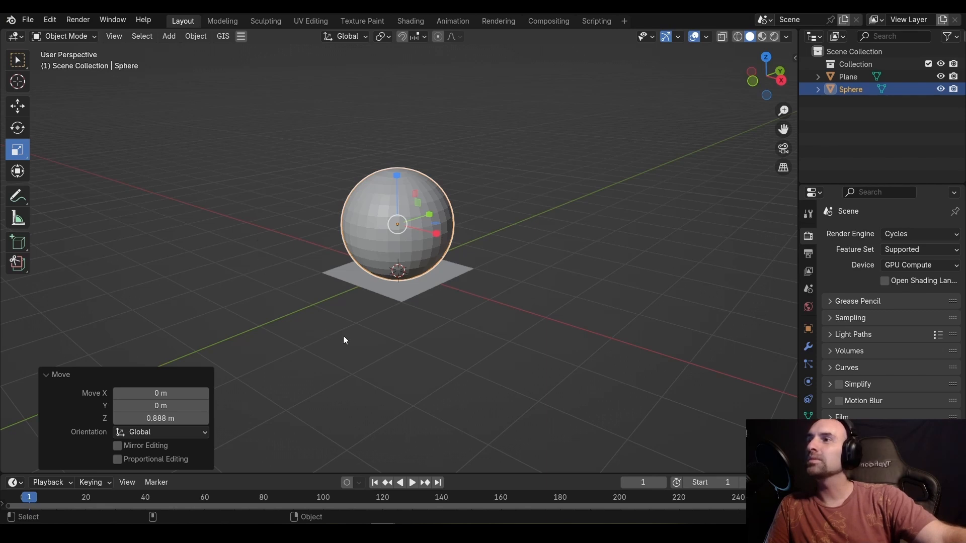
pyautogui.click(402, 301)
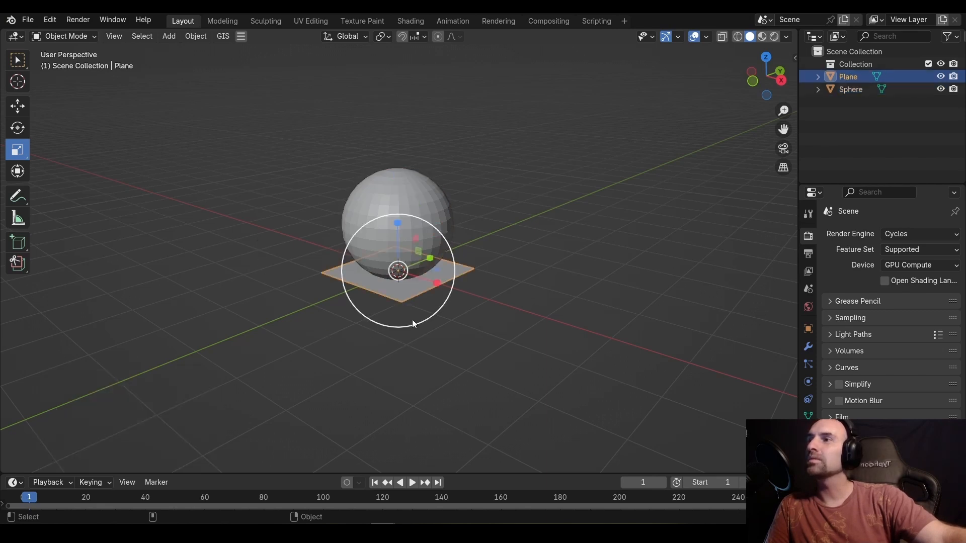
pyautogui.press('s')
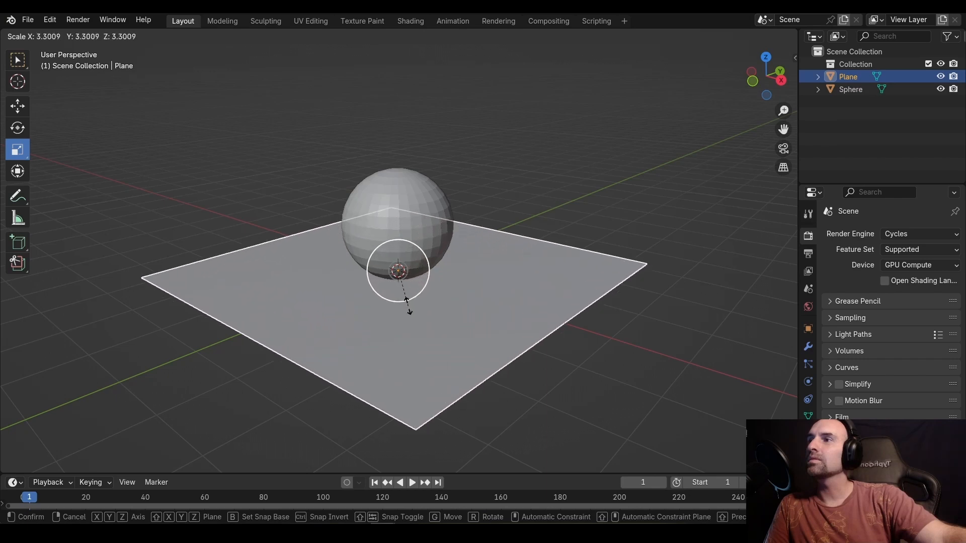
pyautogui.click(433, 300)
pyautogui.press('s')
pyautogui.press('x')
pyautogui.click(442, 286)
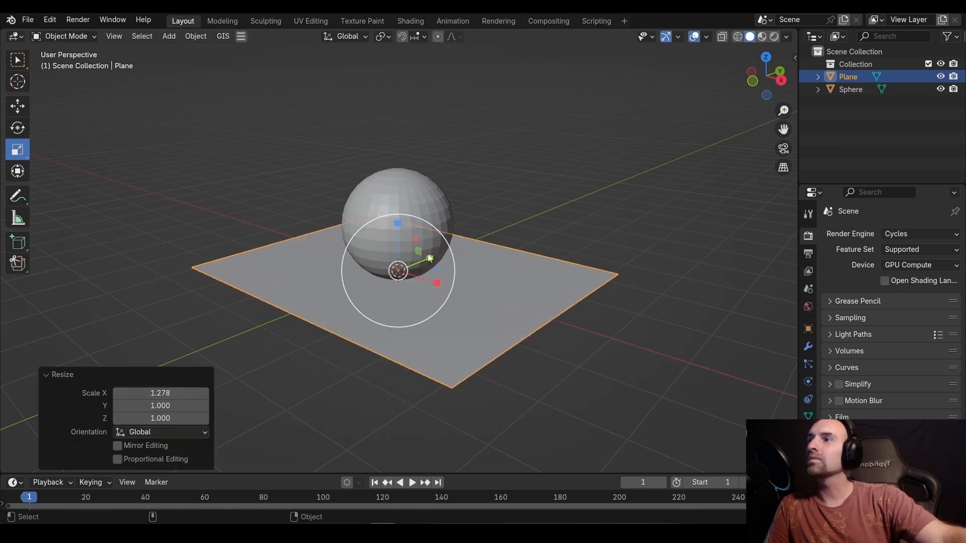
pyautogui.press('s')
pyautogui.press('y')
pyautogui.click(447, 253)
pyautogui.press('s')
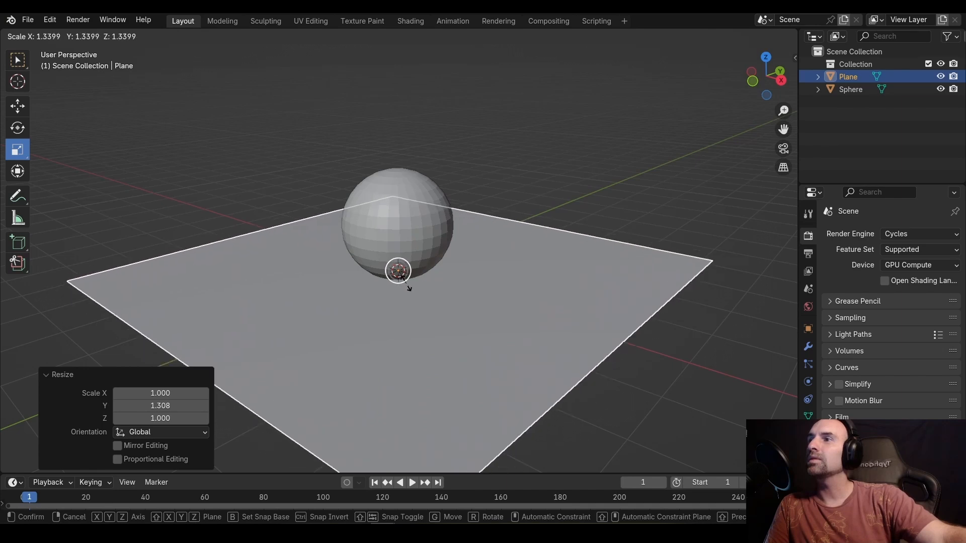
pyautogui.click(408, 286)
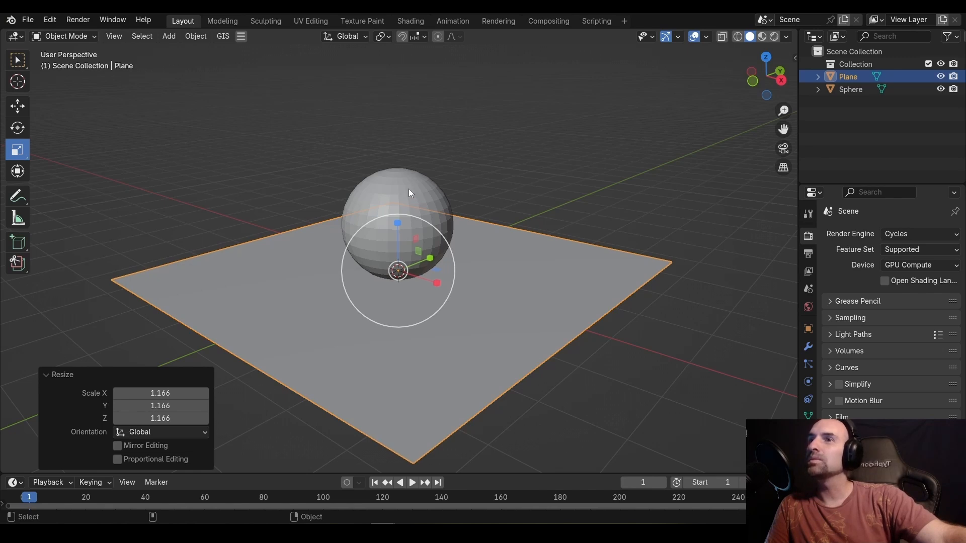
# Give the sphere a new material with Metallic set to 1.000 and show the viewport in rendered shading
pyautogui.click(409, 193)
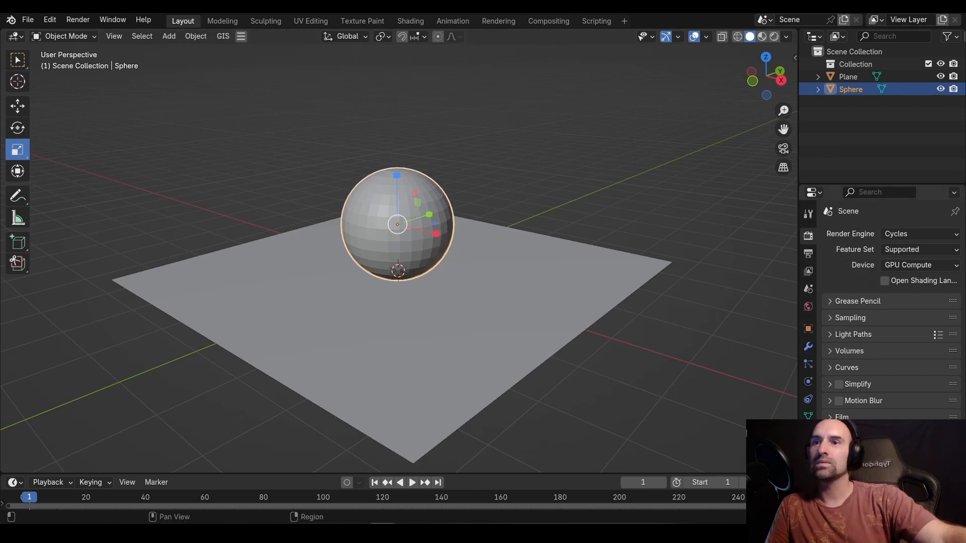
pyautogui.click(808, 433)
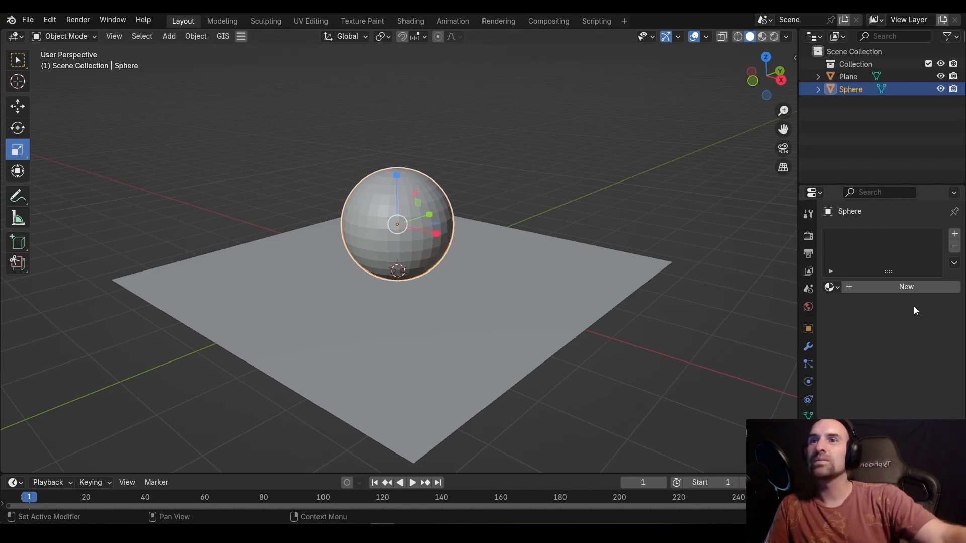
pyautogui.click(906, 286)
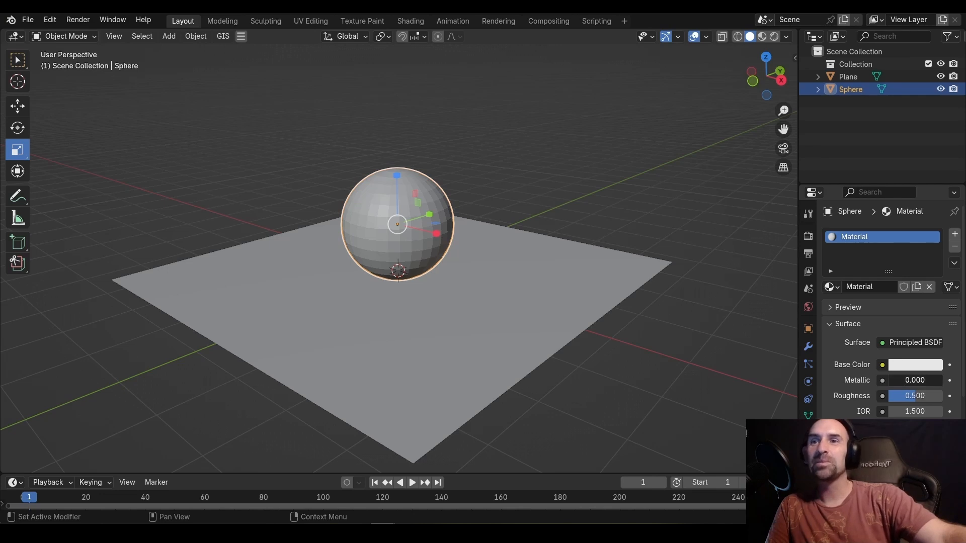
pyautogui.moveTo(904, 382); pyautogui.dragTo(945, 384)
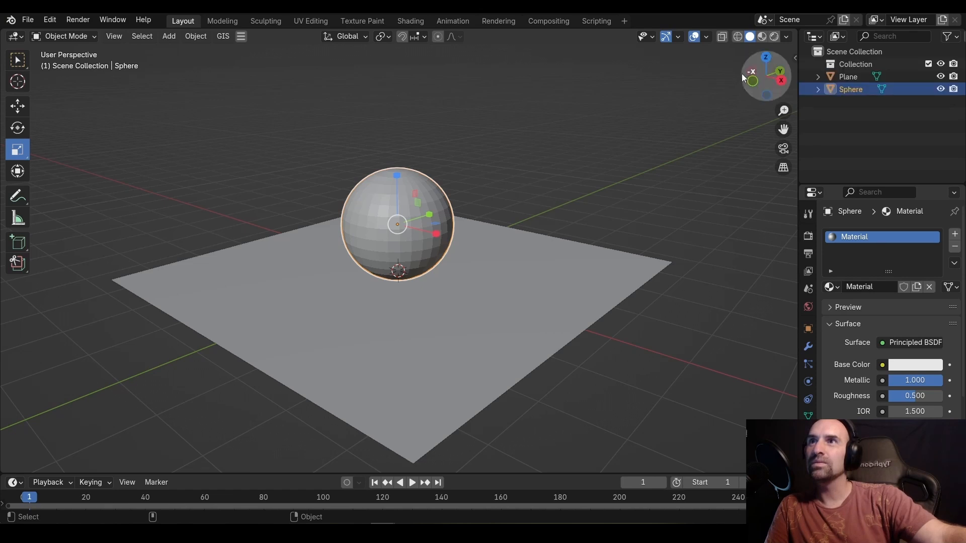
pyautogui.click(761, 39)
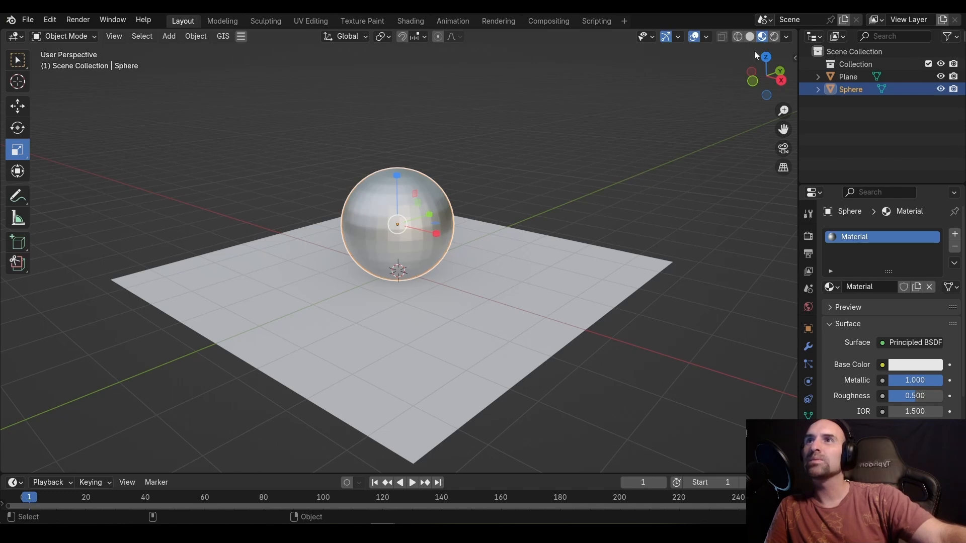
pyautogui.click(773, 36)
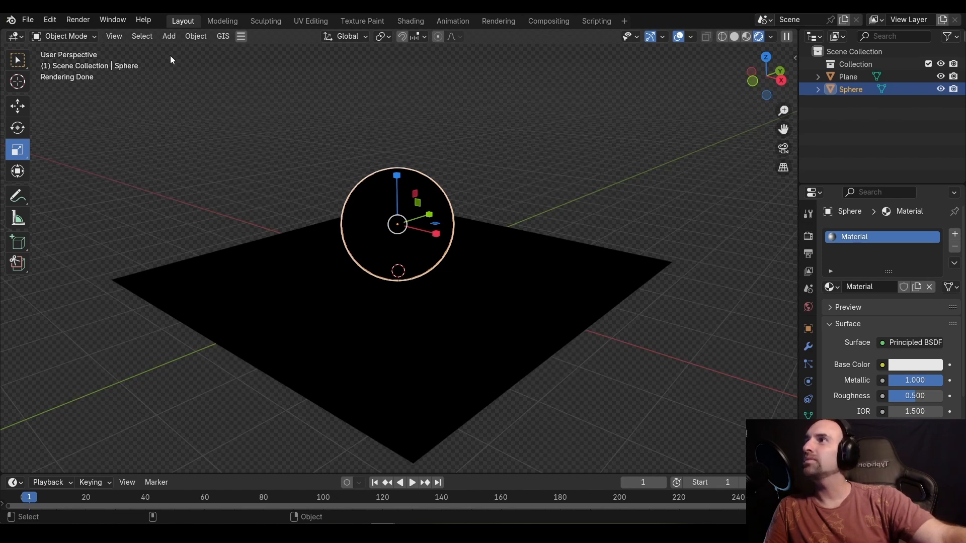
# Add two point lights to the scene at the world origin
pyautogui.click(171, 38)
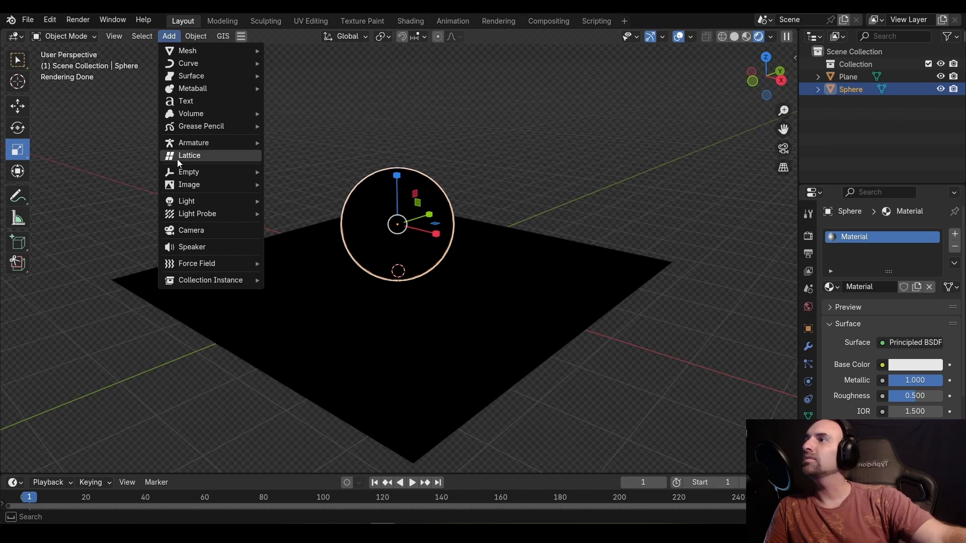
pyautogui.moveTo(192, 202)
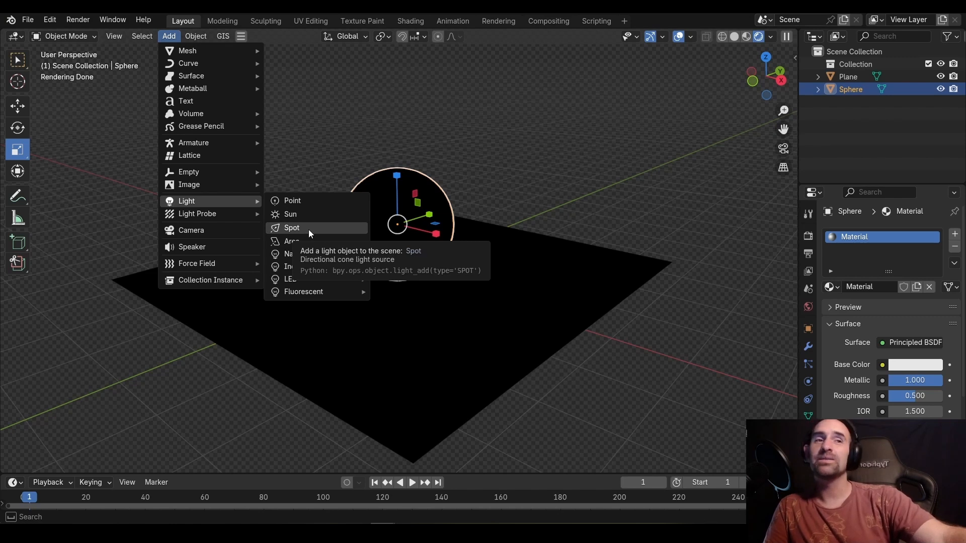
pyautogui.click(312, 201)
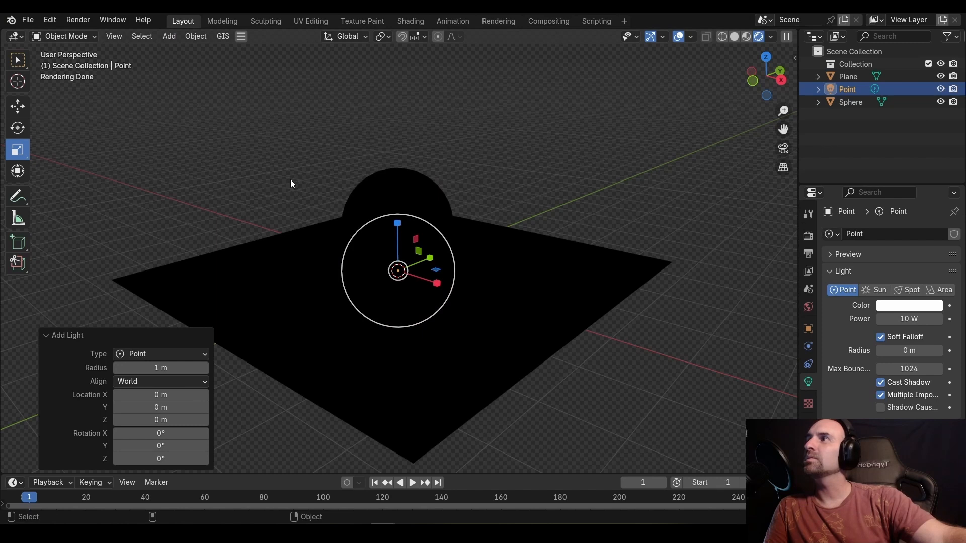
pyautogui.click(168, 40)
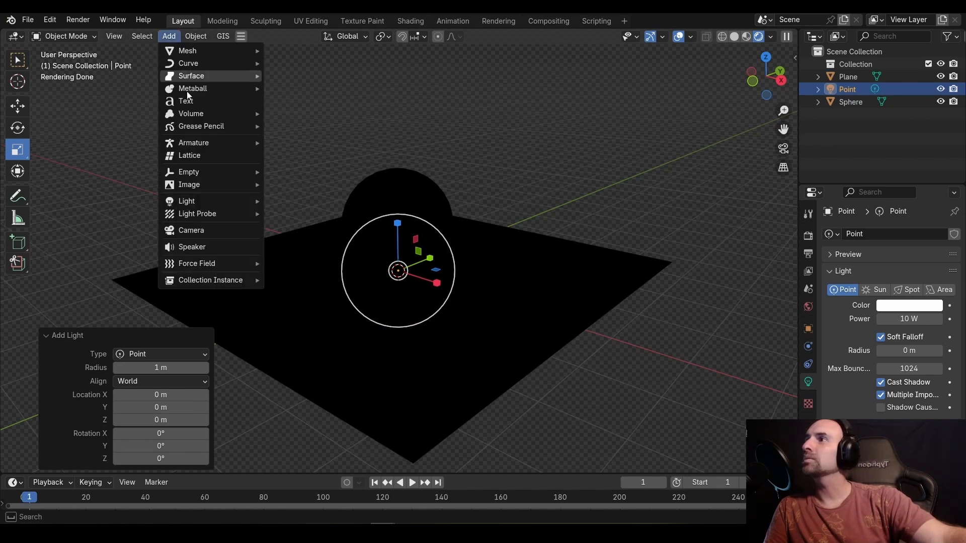
pyautogui.click(290, 203)
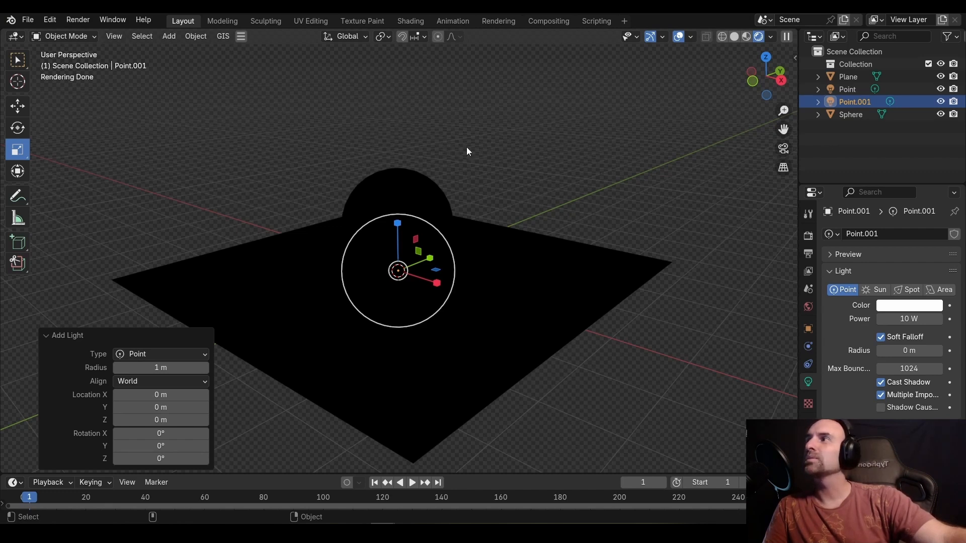
# Move the second point light about -2.26 m in Y and 1.72 m in Z, and raise the first light on the sphere's opposite side
pyautogui.click(20, 107)
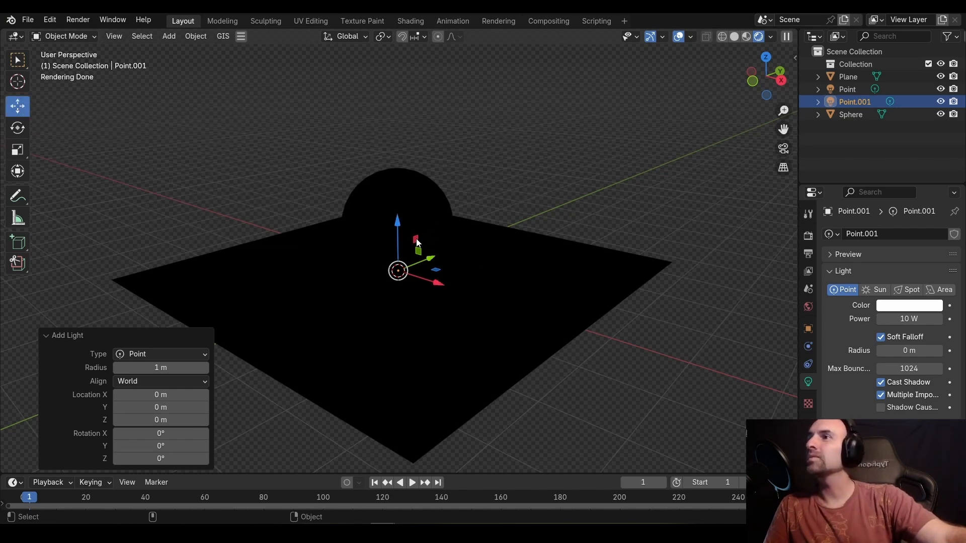
pyautogui.moveTo(416, 240); pyautogui.dragTo(310, 170)
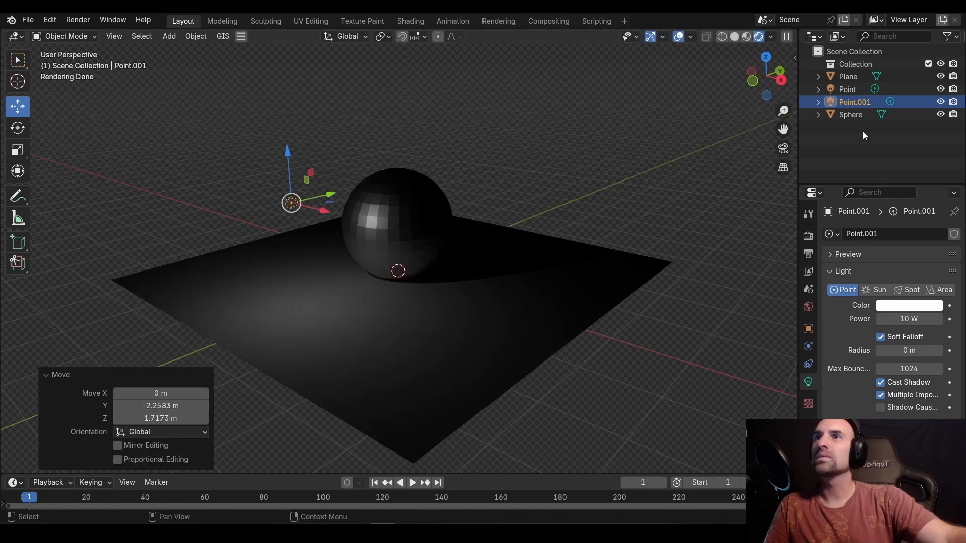
pyautogui.click(848, 89)
pyautogui.moveTo(436, 281); pyautogui.dragTo(554, 166)
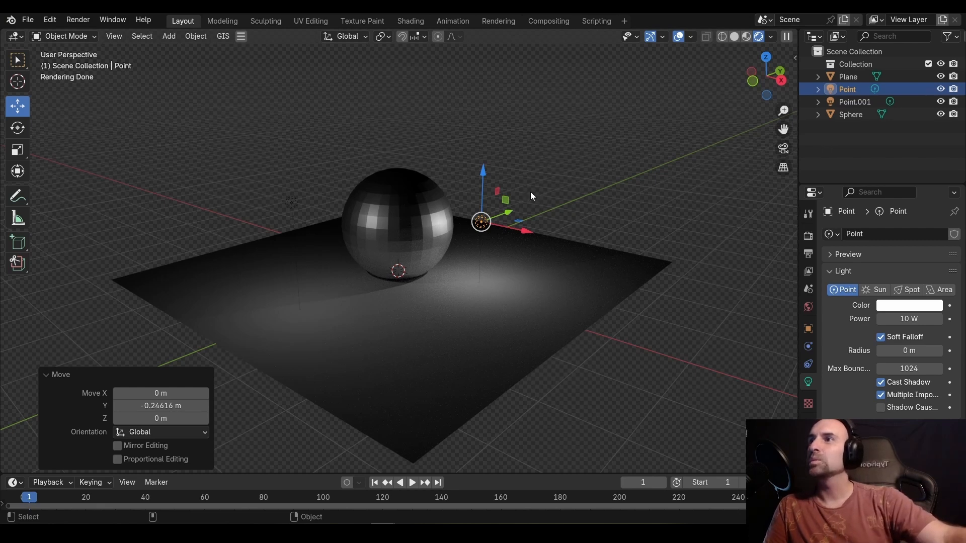
# Add a Subdivision Surface modifier to the sphere and set its Levels Viewport to 2
pyautogui.click(420, 216)
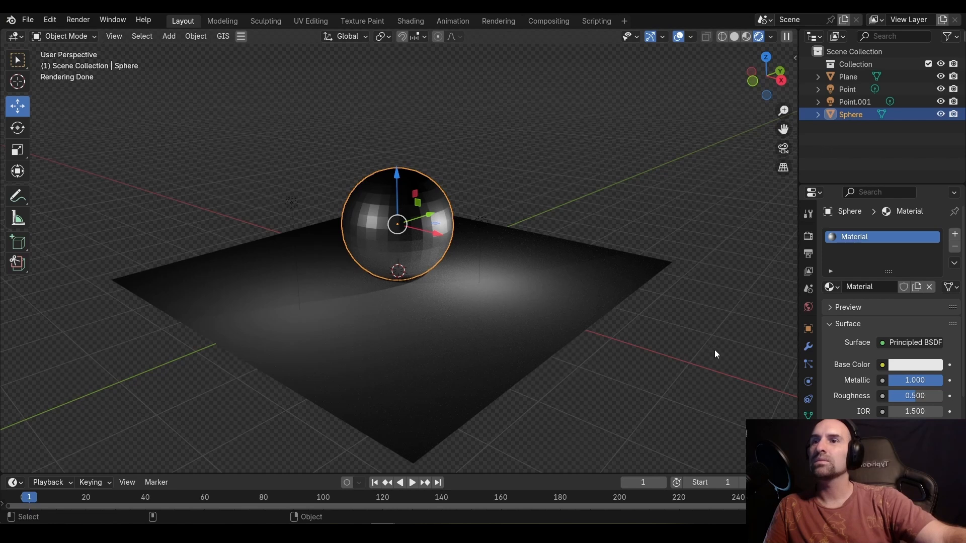
pyautogui.click(808, 347)
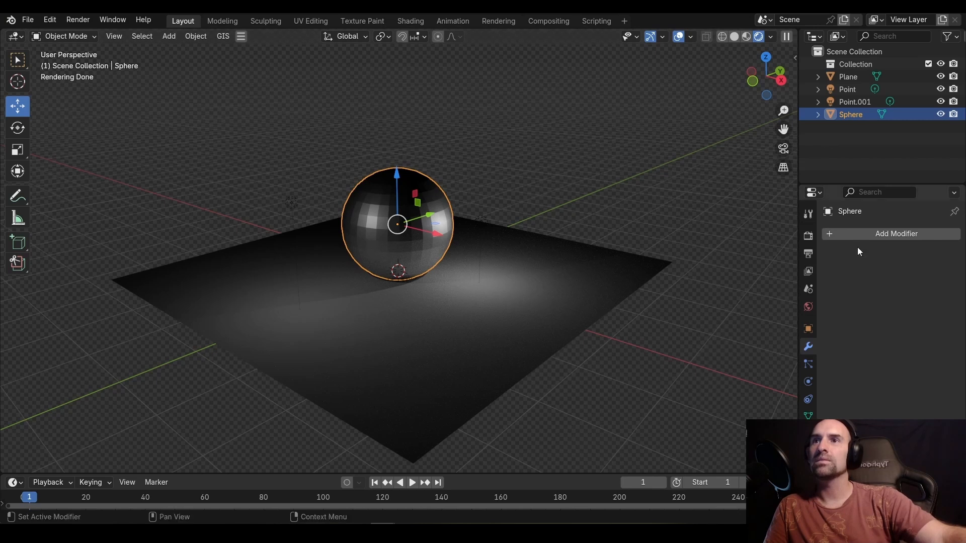
pyautogui.click(859, 235)
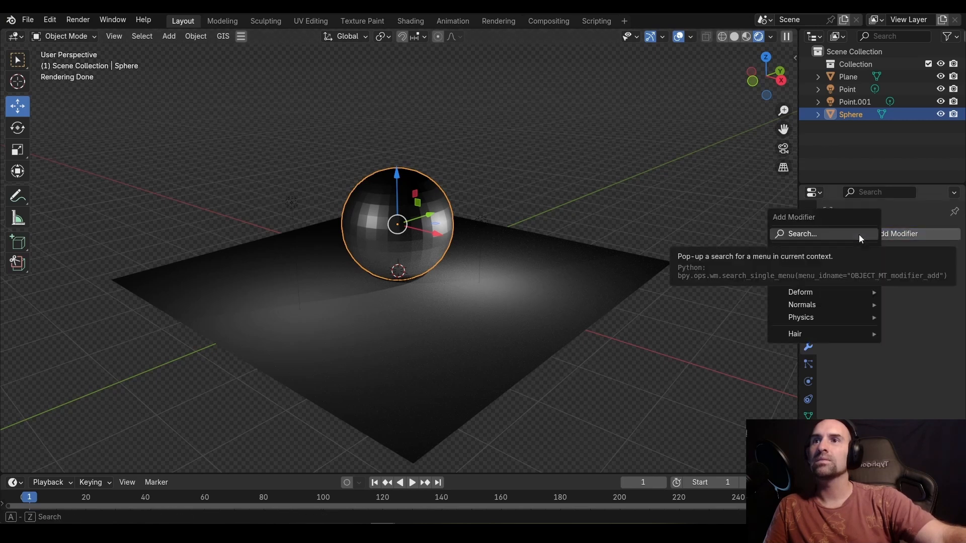
pyautogui.moveTo(833, 264)
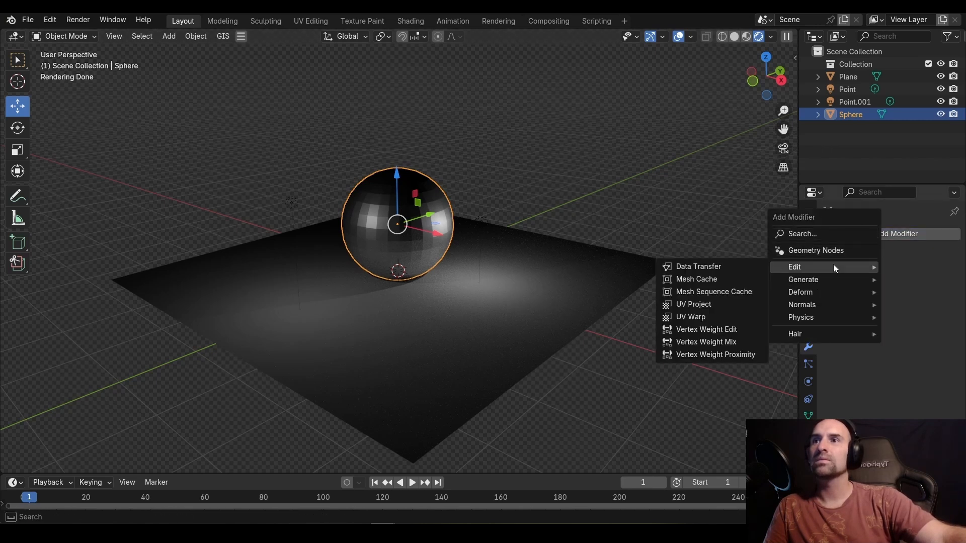
pyautogui.moveTo(828, 297)
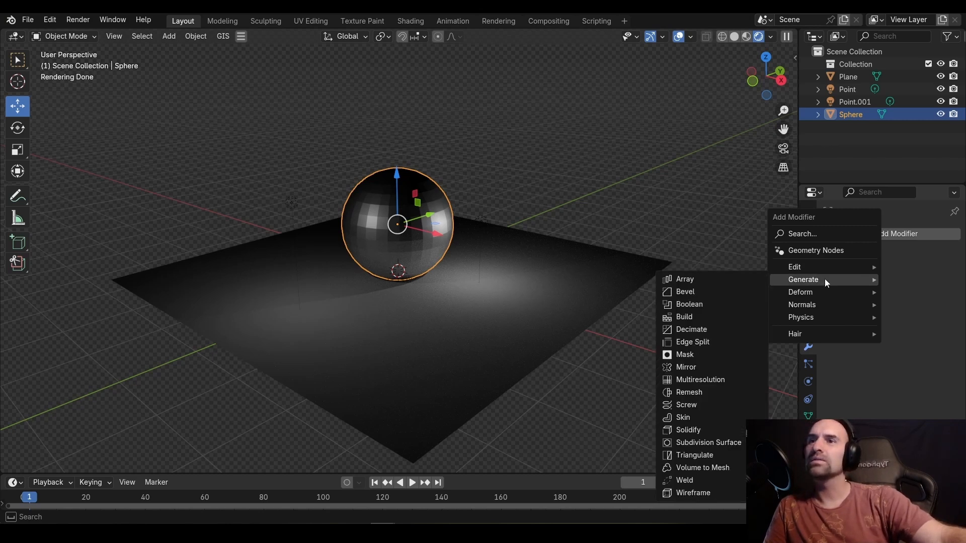
pyautogui.click(923, 282)
pyautogui.click(887, 237)
pyautogui.moveTo(846, 284)
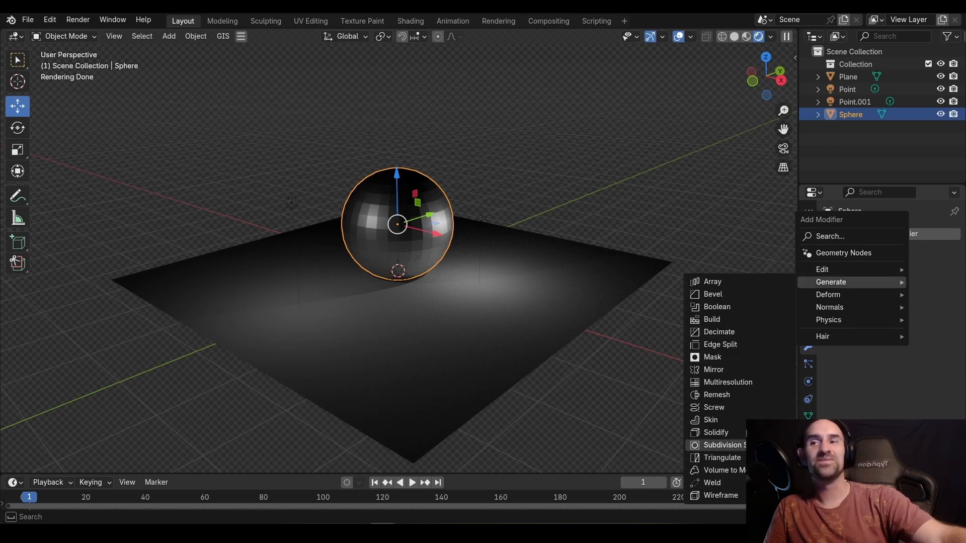
pyautogui.click(725, 445)
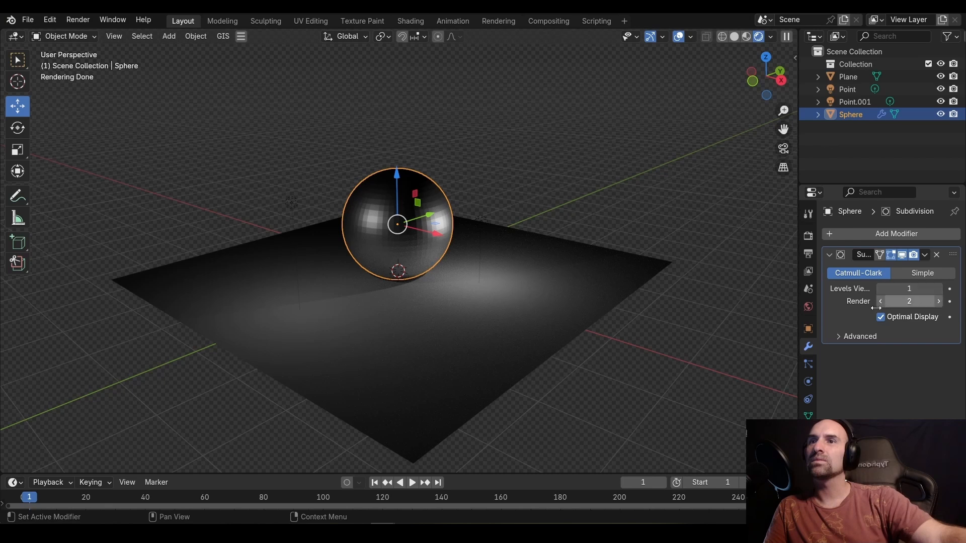
pyautogui.moveTo(798, 322); pyautogui.dragTo(761, 323)
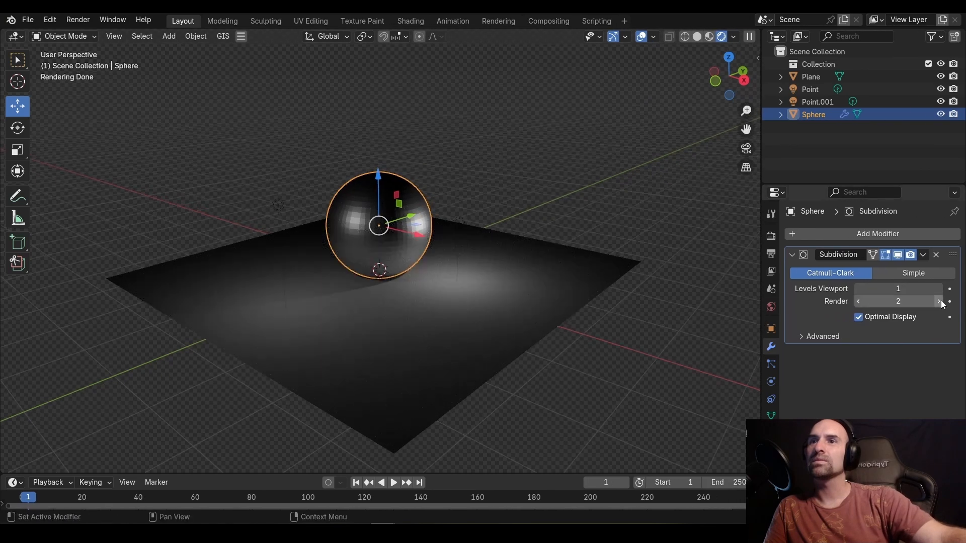
pyautogui.click(939, 290)
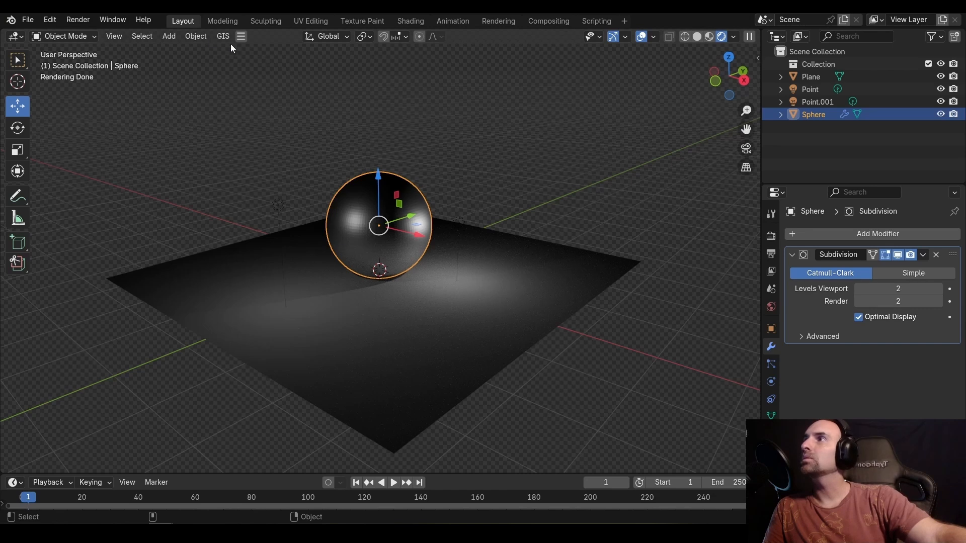
# Apply Shade Smooth to the sphere and deselect it
pyautogui.click(197, 37)
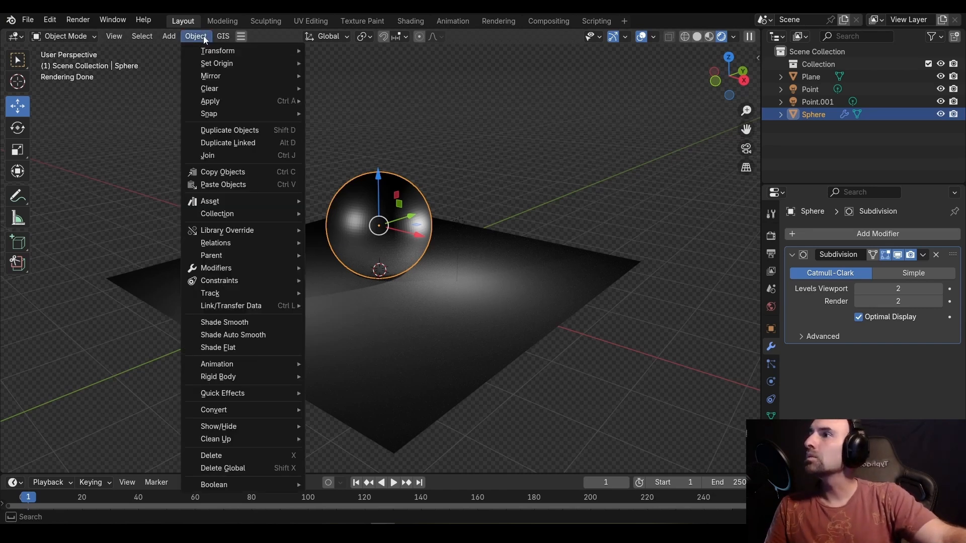
pyautogui.click(250, 323)
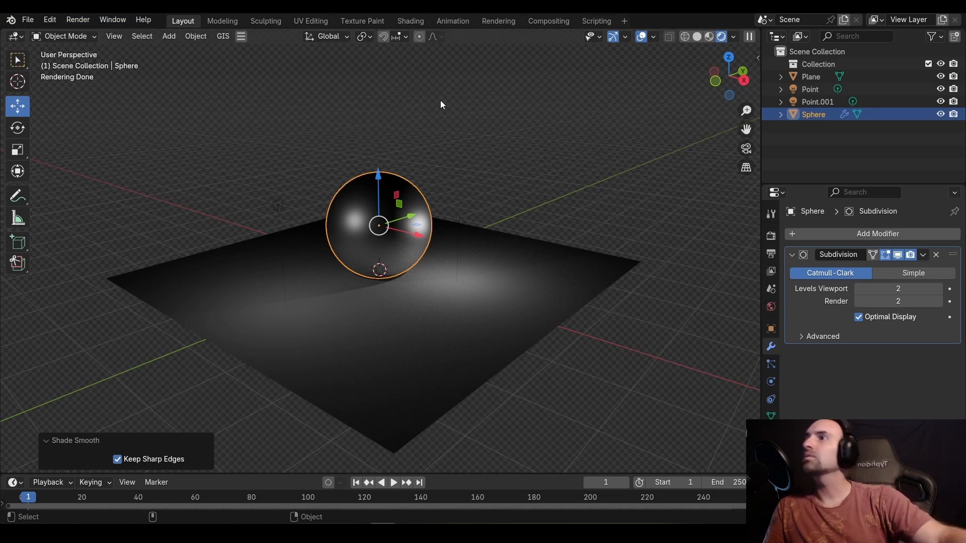
pyautogui.click(539, 160)
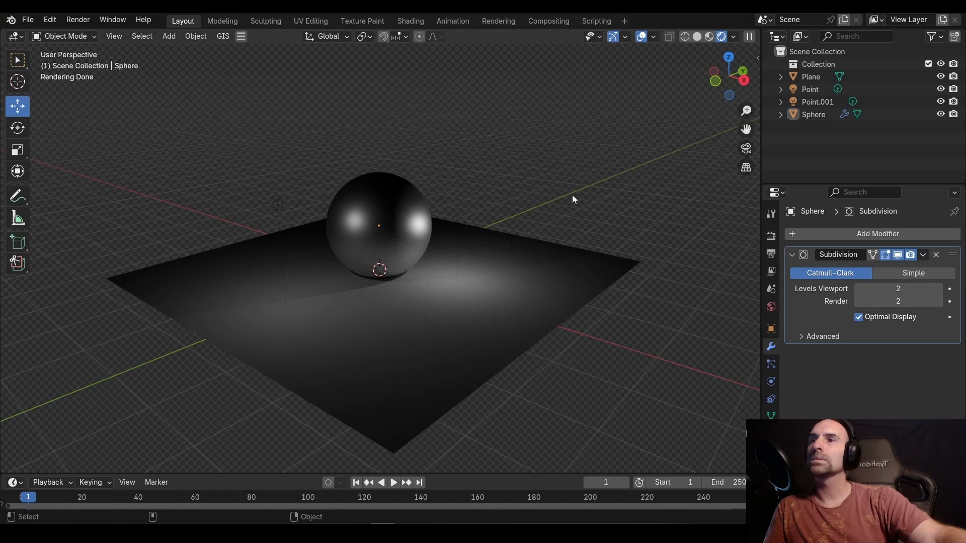
# Review the scene's output resolution, frame range and file format settings, and try to render an image
pyautogui.click(771, 254)
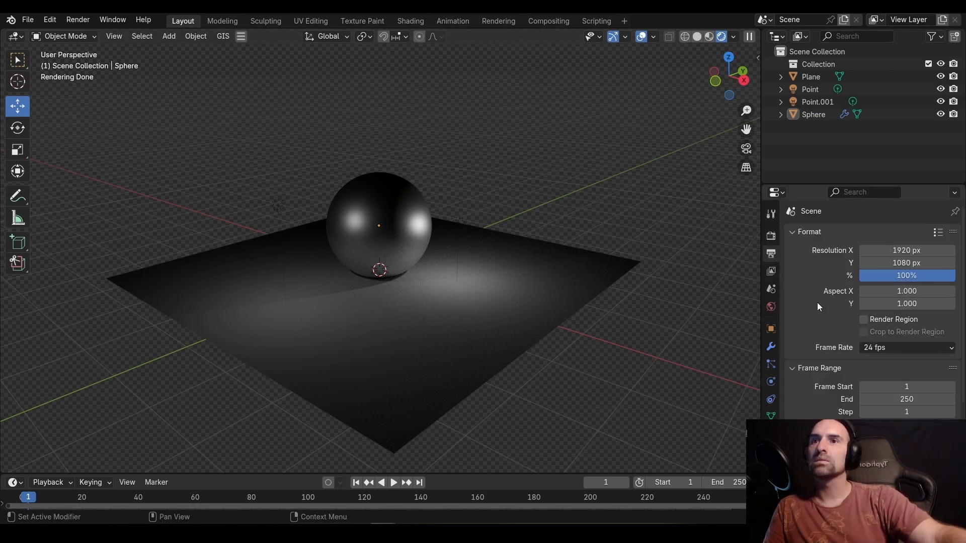
pyautogui.scroll(-3, 817, 304)
pyautogui.scroll(-3, 817, 308)
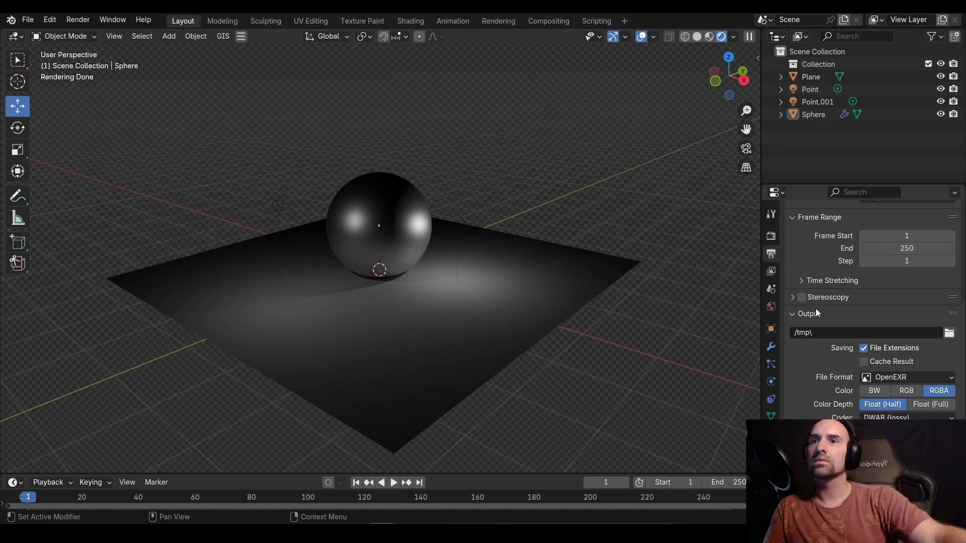
pyautogui.scroll(6, 816, 309)
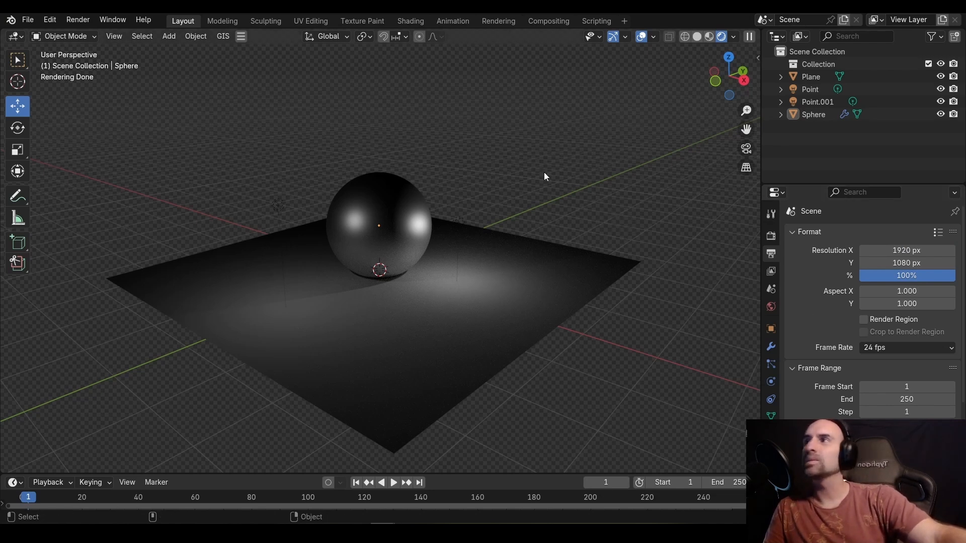
pyautogui.click(83, 20)
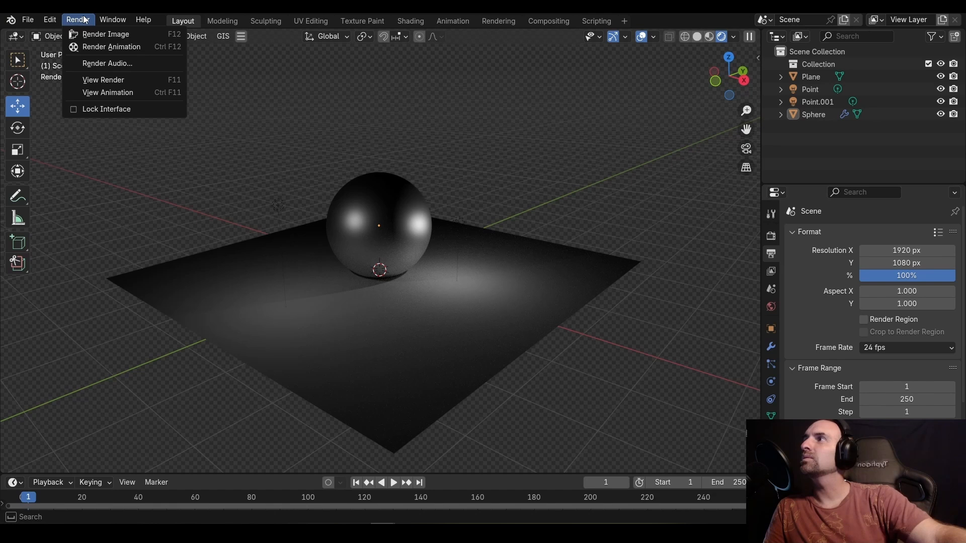
pyautogui.click(110, 34)
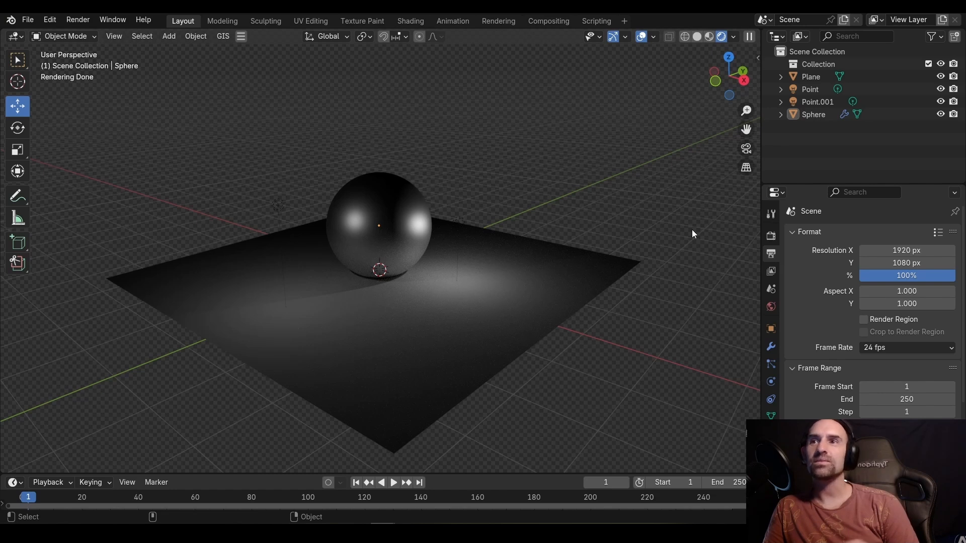
# Add a camera at the world origin and place it in front of the sphere, finally raising it about 0.87 m in Z
pyautogui.click(168, 36)
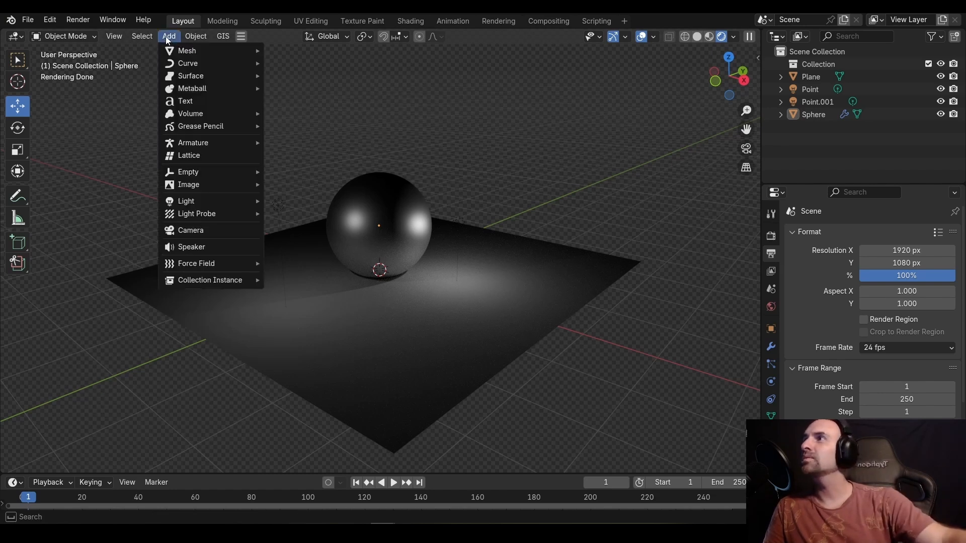
pyautogui.click(208, 230)
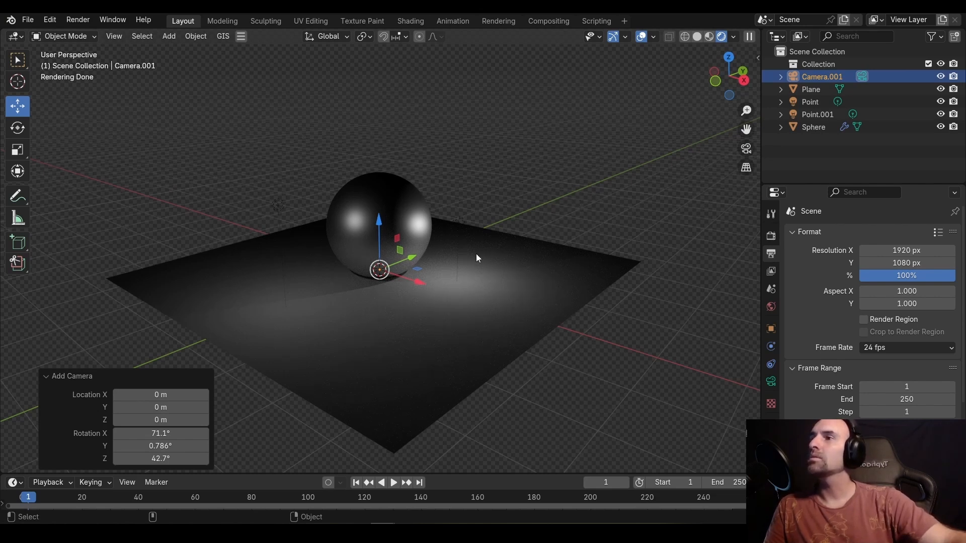
pyautogui.moveTo(416, 255); pyautogui.dragTo(281, 222)
pyautogui.press('g')
pyautogui.click(314, 227)
pyautogui.moveTo(346, 233); pyautogui.dragTo(355, 282)
pyautogui.moveTo(322, 216); pyautogui.dragTo(313, 149)
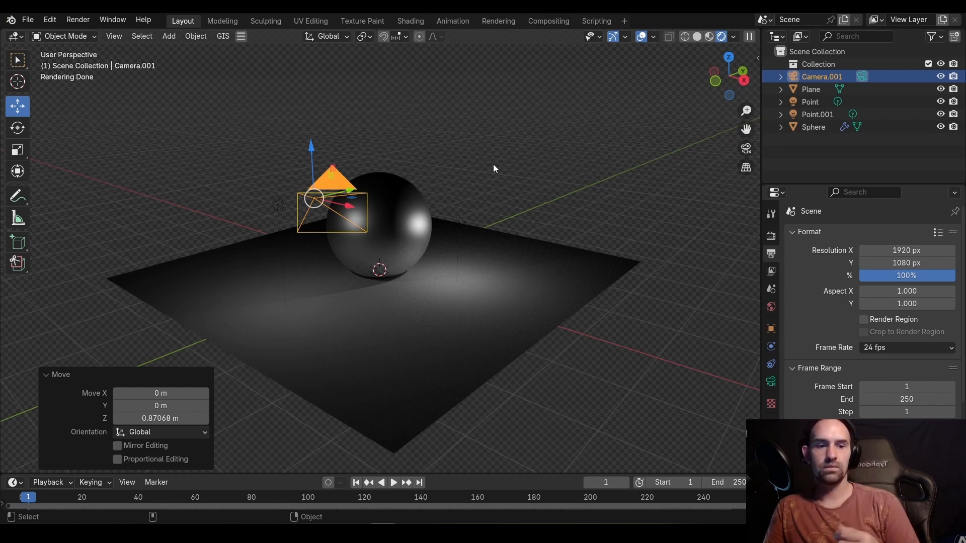
# Show the scene through the new camera
pyautogui.press('KP_0')
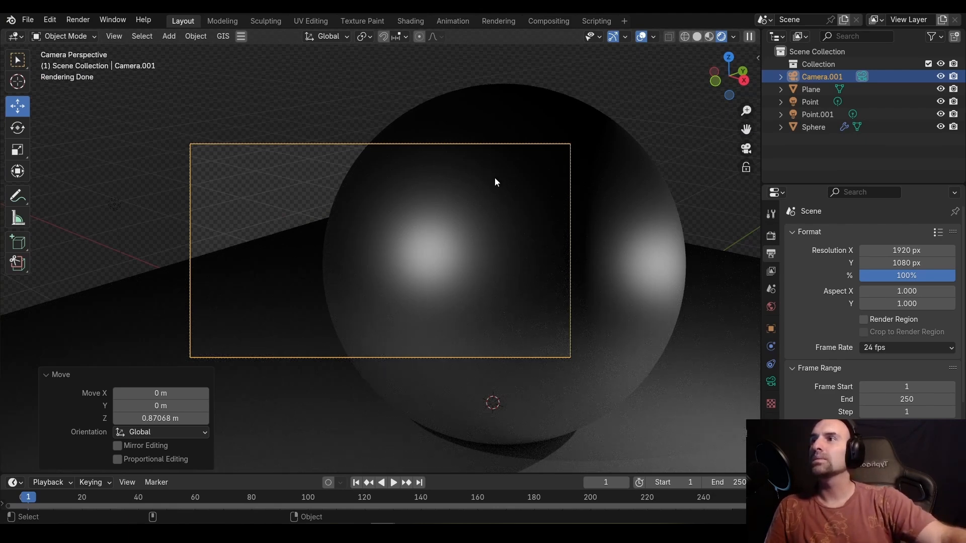
pyautogui.scroll(1, 495, 180)
pyautogui.scroll(-1, 495, 179)
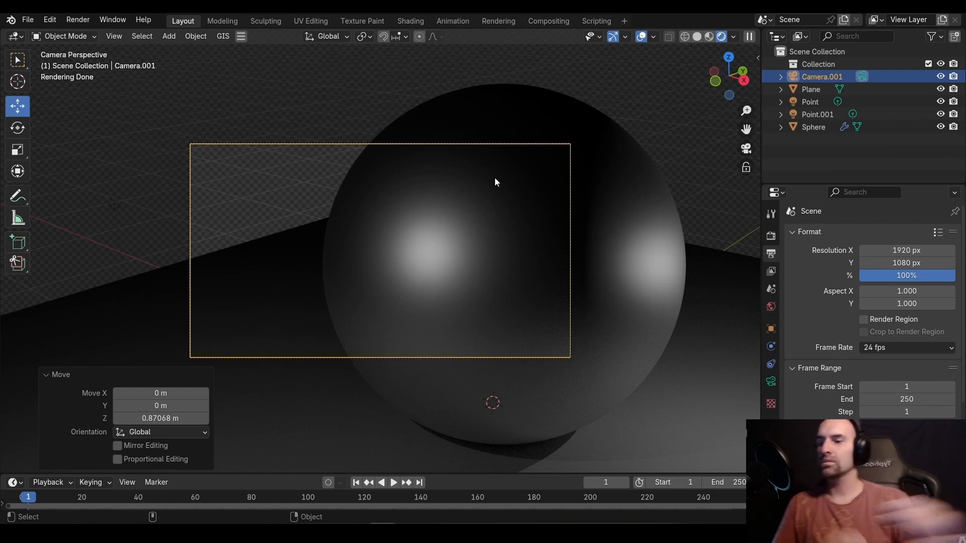
pyautogui.press('s')
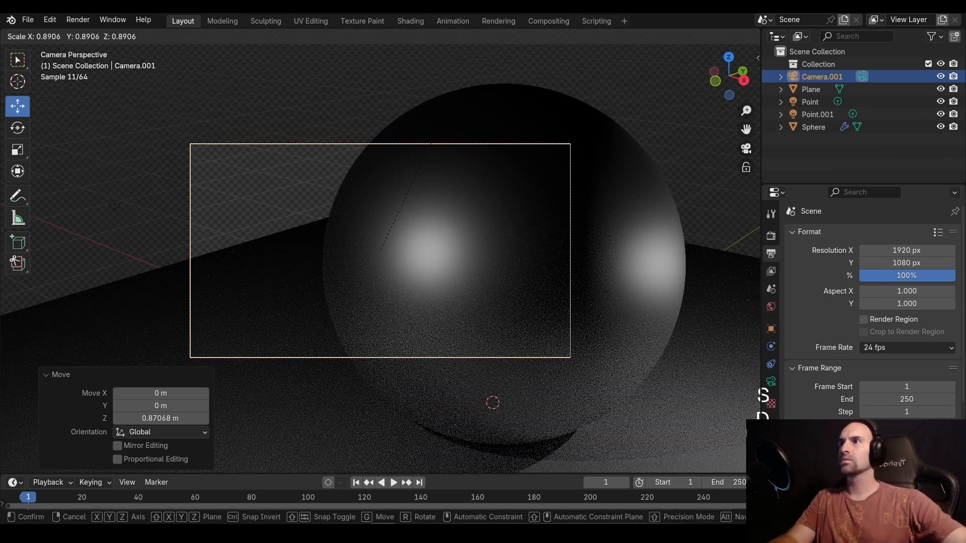
pyautogui.press('d')
pyautogui.press('w')
pyautogui.press('a')
pyautogui.press('s')
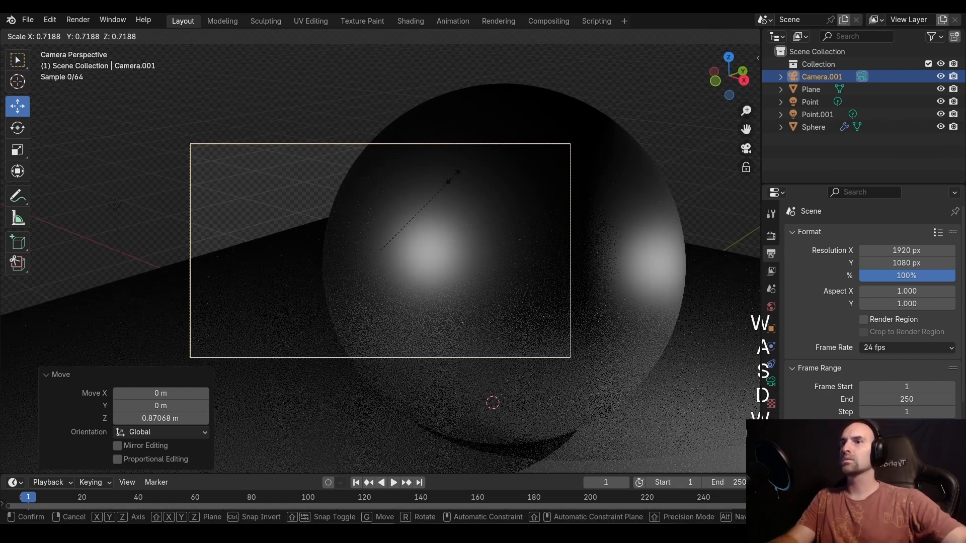
pyautogui.rightClick(451, 162)
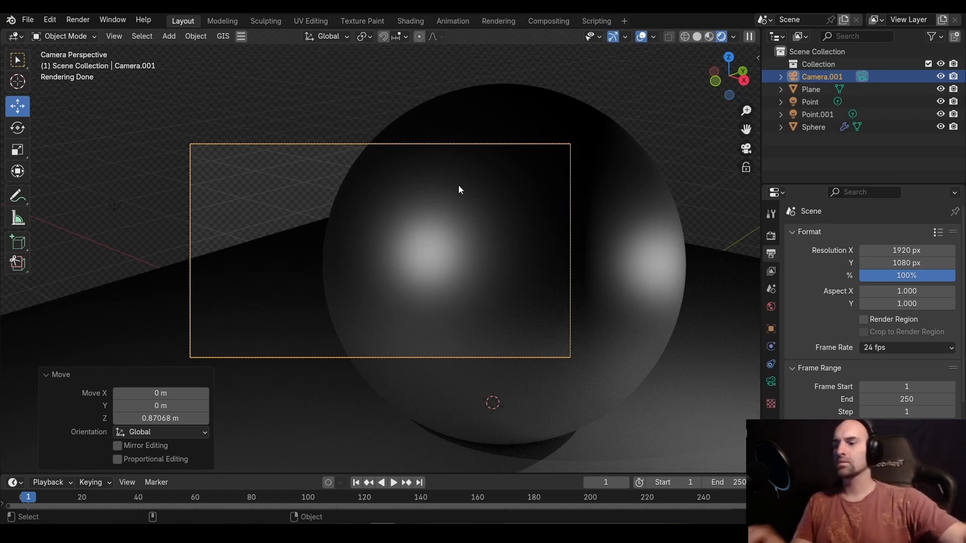
# Move the camera sideways about 0.63 m along the view's X axis to bring the sphere into its frame
pyautogui.keyDown('shift'); pyautogui.moveTo(452, 230); pyautogui.dragTo(488, 231, button='middle'); pyautogui.keyUp('shift')
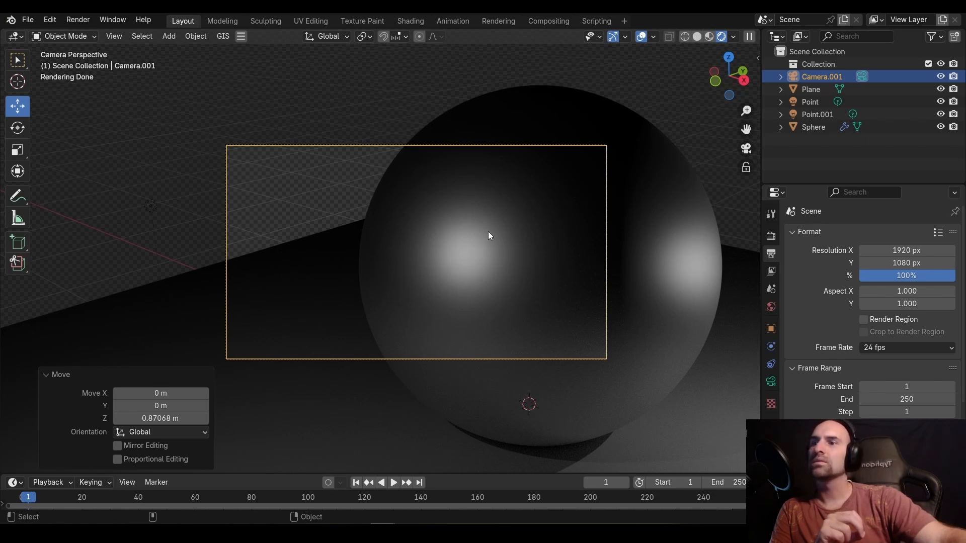
pyautogui.press('g')
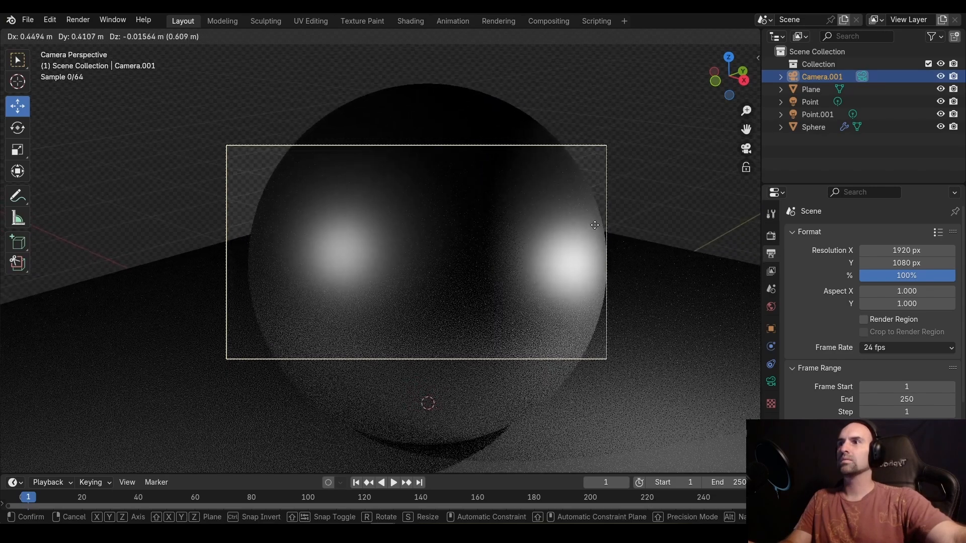
pyautogui.click(555, 224)
pyautogui.press('g')
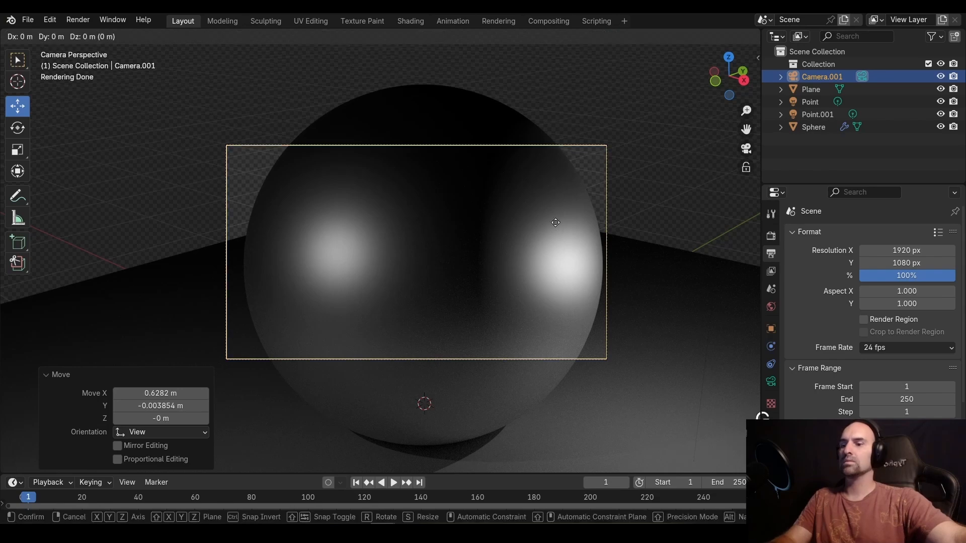
pyautogui.press('z')
pyautogui.rightClick(557, 218)
pyautogui.press('z')
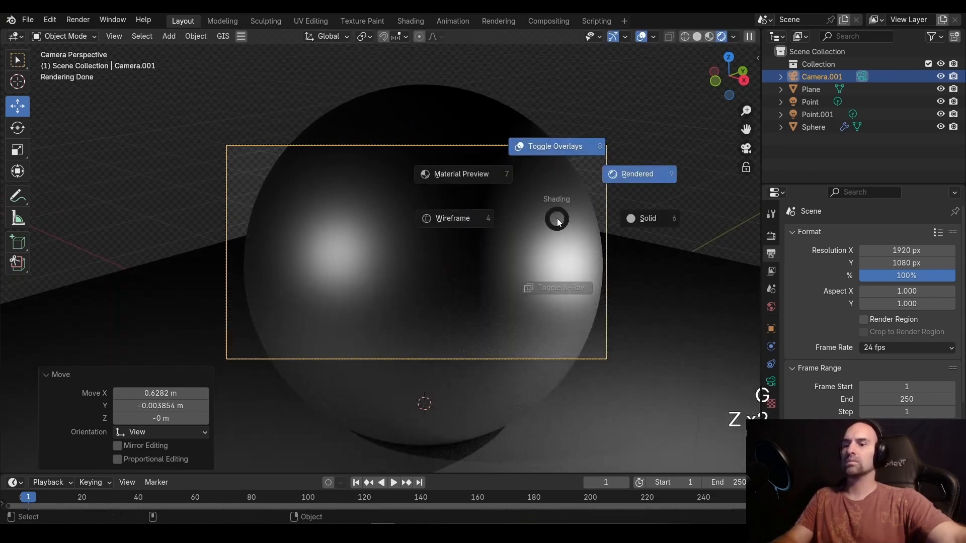
# Move the camera about -1.24 m in Y, shift it in X to recentre the sphere, and raise it about 0.38 m in Z
pyautogui.press('g')
pyautogui.press('y')
pyautogui.click(436, 283)
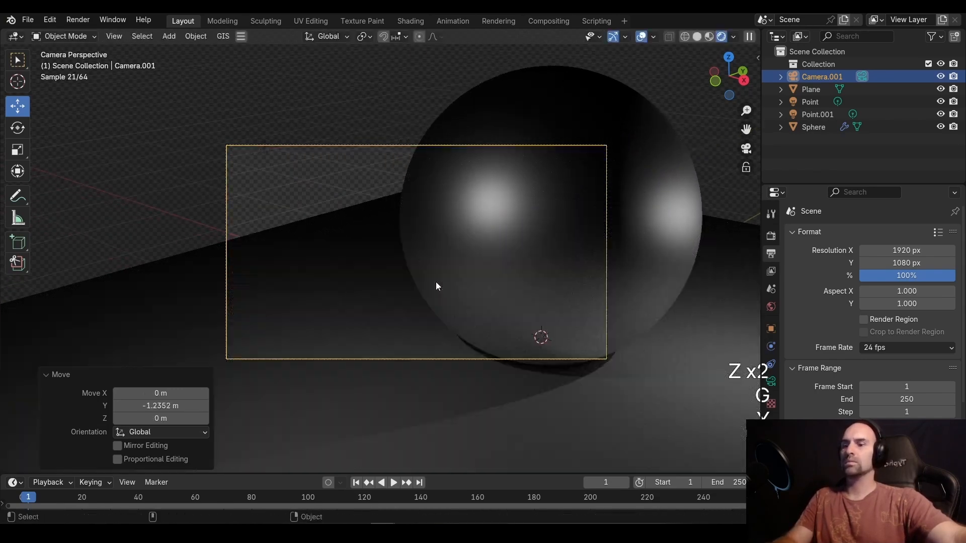
pyautogui.press('g')
pyautogui.press('x')
pyautogui.press('z')
pyautogui.click(541, 233)
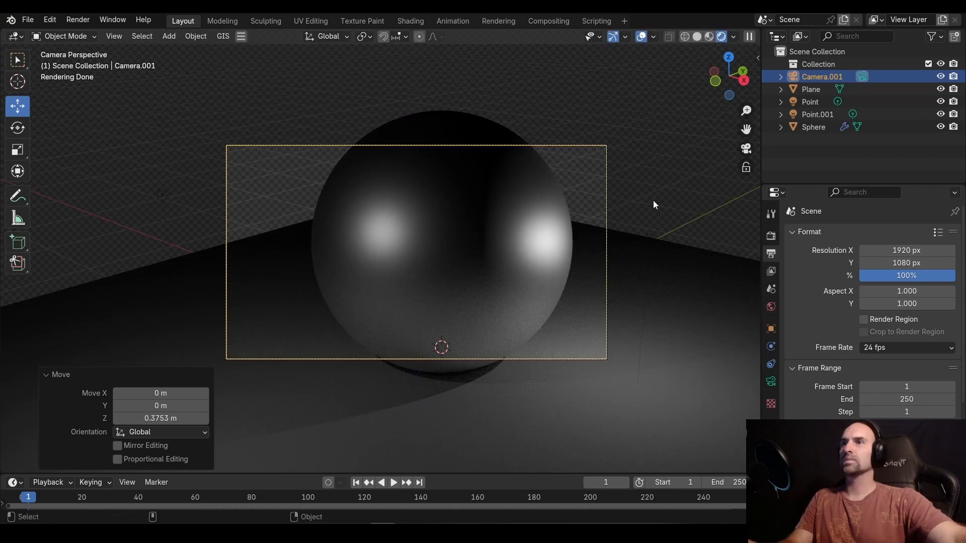
# Pull the camera farther back in Y and about 1.05 m in X, and raise it about 0.61 m in Z to frame the whole sphere
pyautogui.press('g')
pyautogui.press('y')
pyautogui.press('y')
pyautogui.press('x')
pyautogui.click(642, 306)
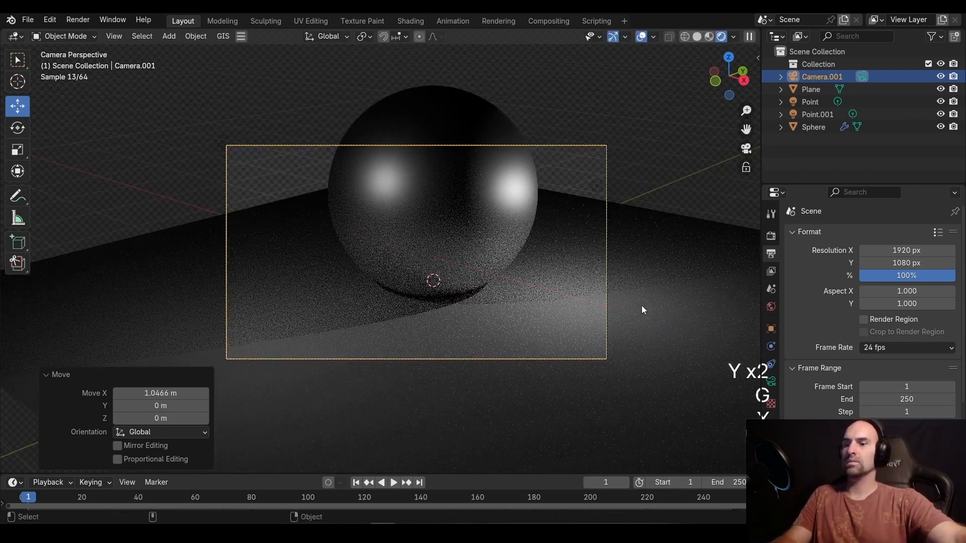
pyautogui.press('g')
pyautogui.press('z')
pyautogui.click(640, 228)
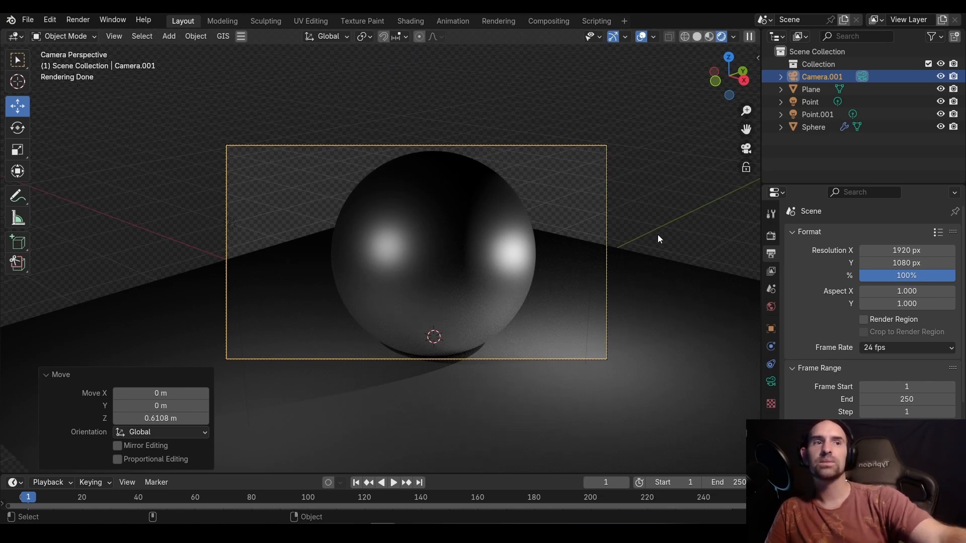
# Render a still image of the scene from the camera and fit the render result in view
pyautogui.click(84, 21)
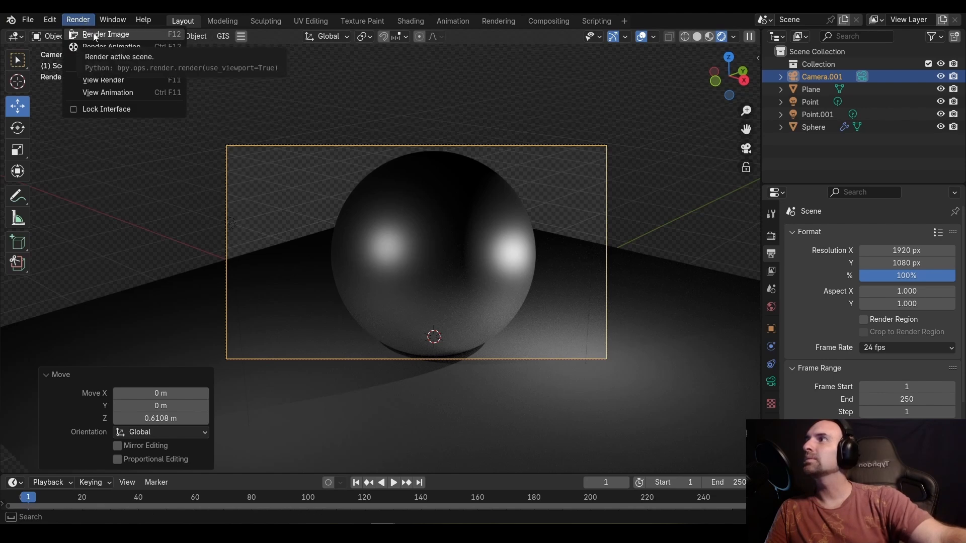
pyautogui.click(95, 34)
pyautogui.scroll(-4, 554, 191)
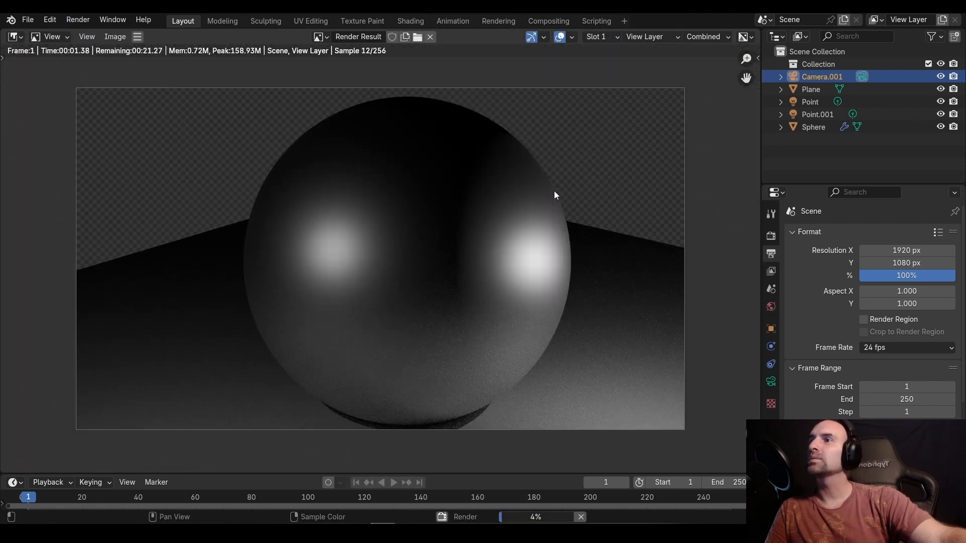
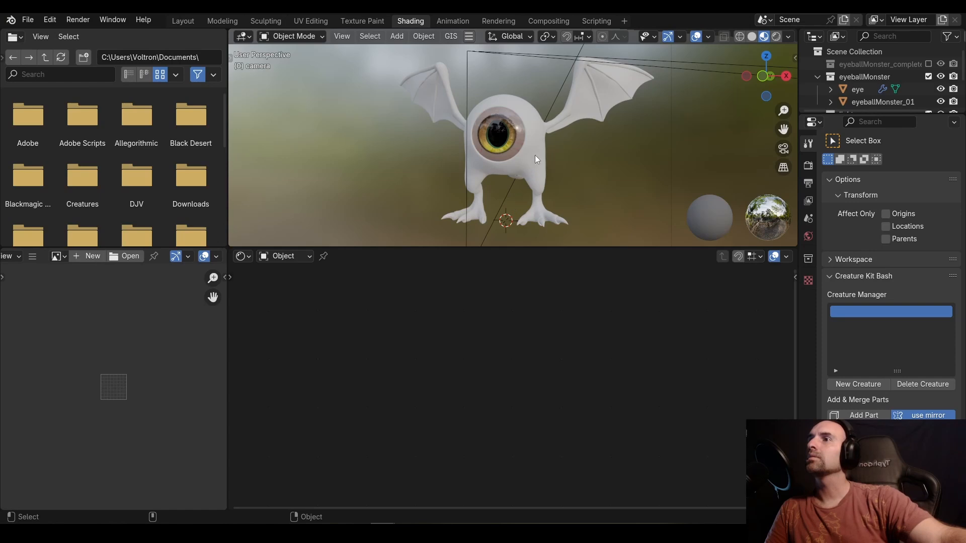
# Select the eyeball monster's body and tint its Principled BSDF base color a pale lilac
pyautogui.click(536, 155)
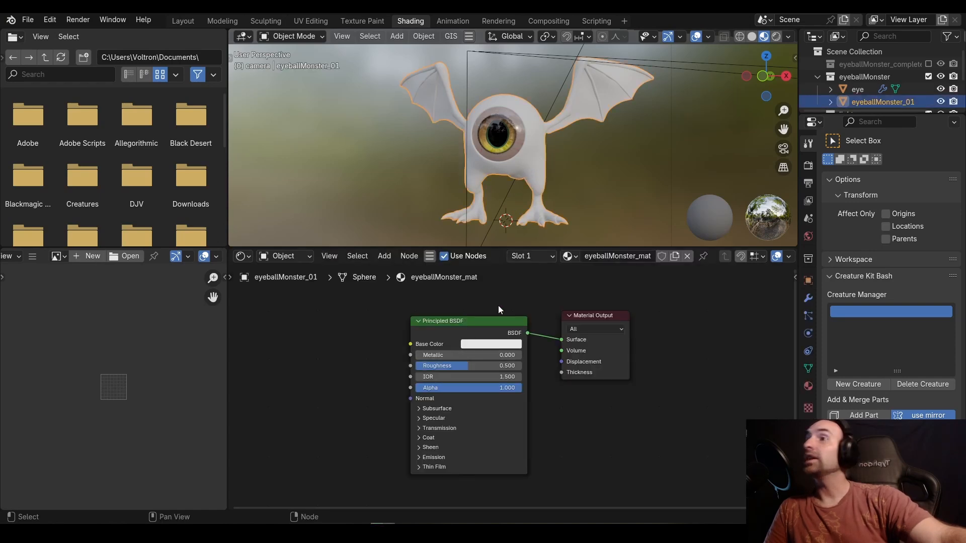
pyautogui.moveTo(497, 250); pyautogui.dragTo(500, 276)
pyautogui.moveTo(365, 356); pyautogui.dragTo(438, 346, button='middle')
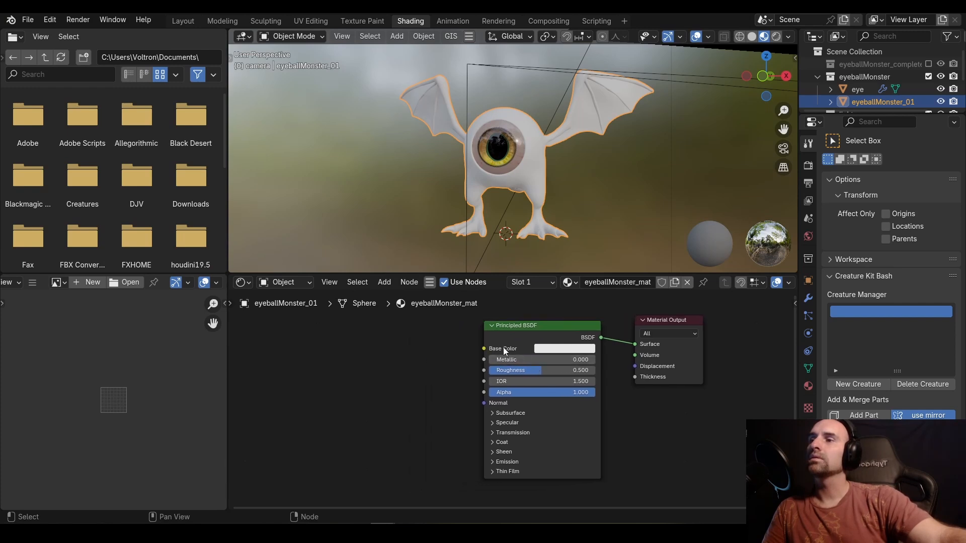
pyautogui.click(548, 351)
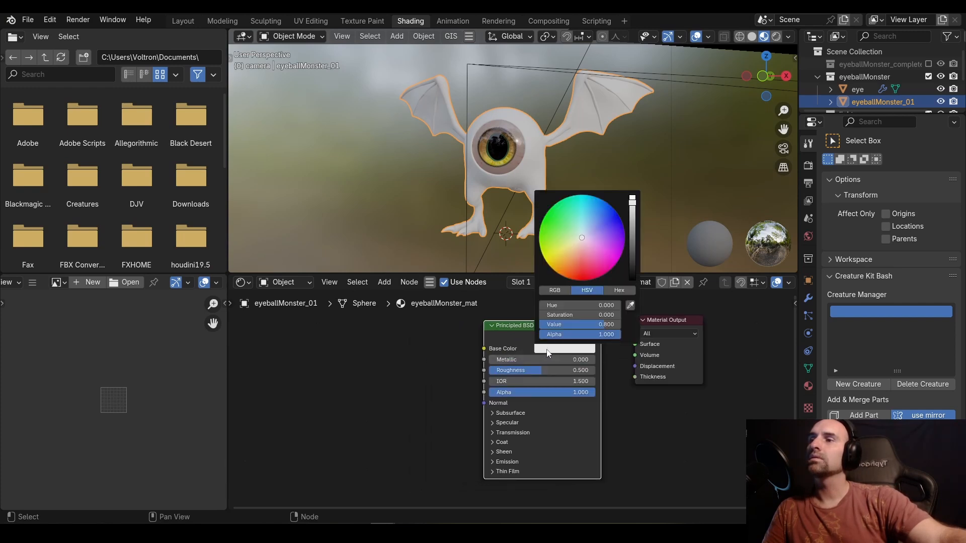
pyautogui.moveTo(570, 270); pyautogui.dragTo(584, 238)
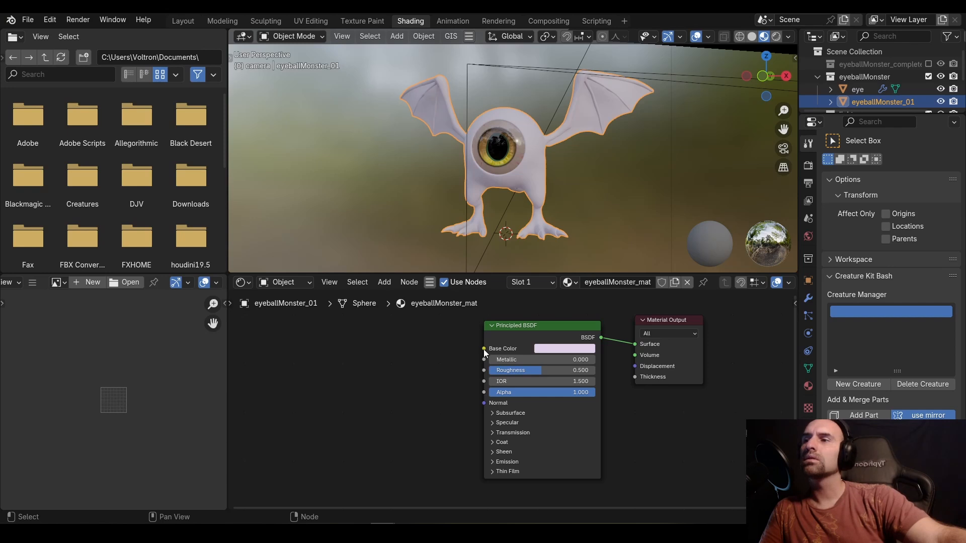
# Add an Image Texture node beside the Principled BSDF and connect its Color output to Base Color
pyautogui.moveTo(484, 349); pyautogui.dragTo(433, 351)
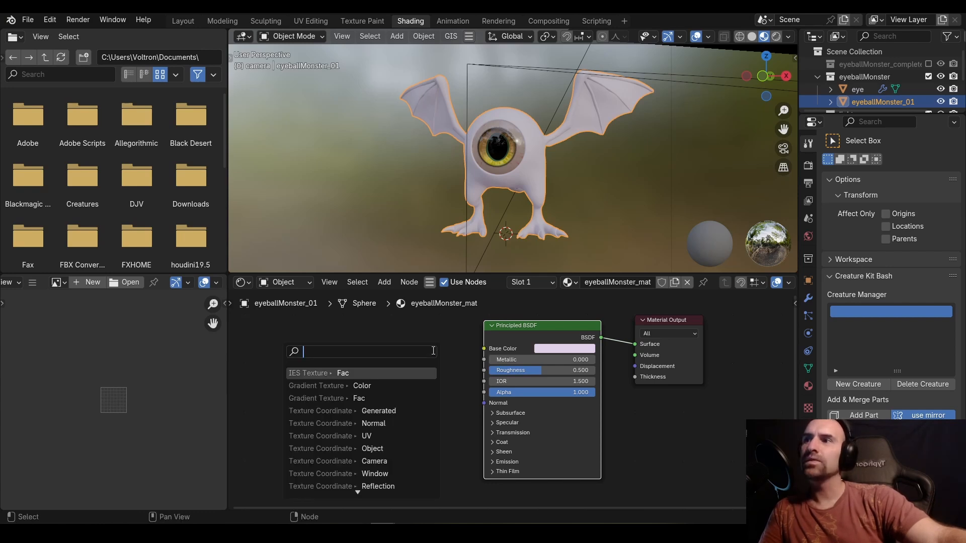
pyautogui.click(483, 349)
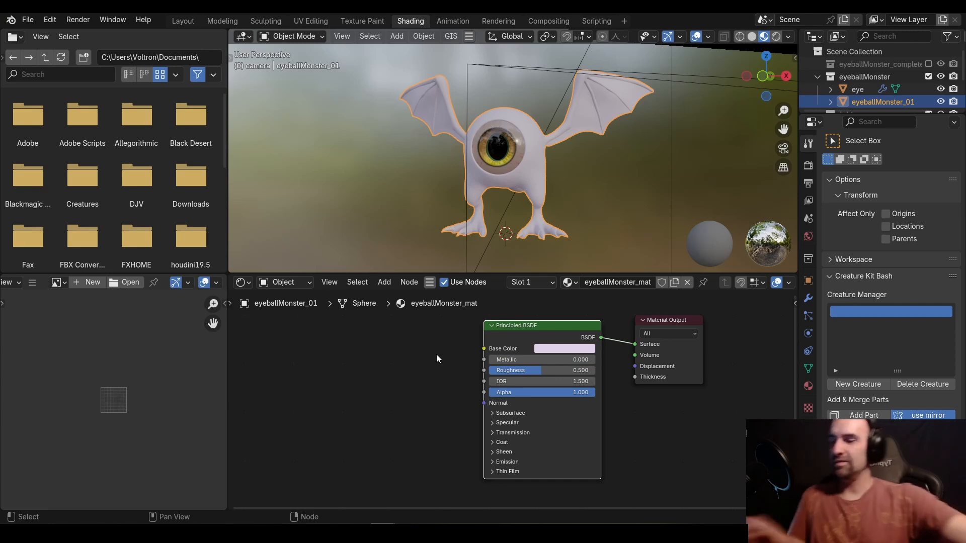
pyautogui.hotkey('shift', 'a')
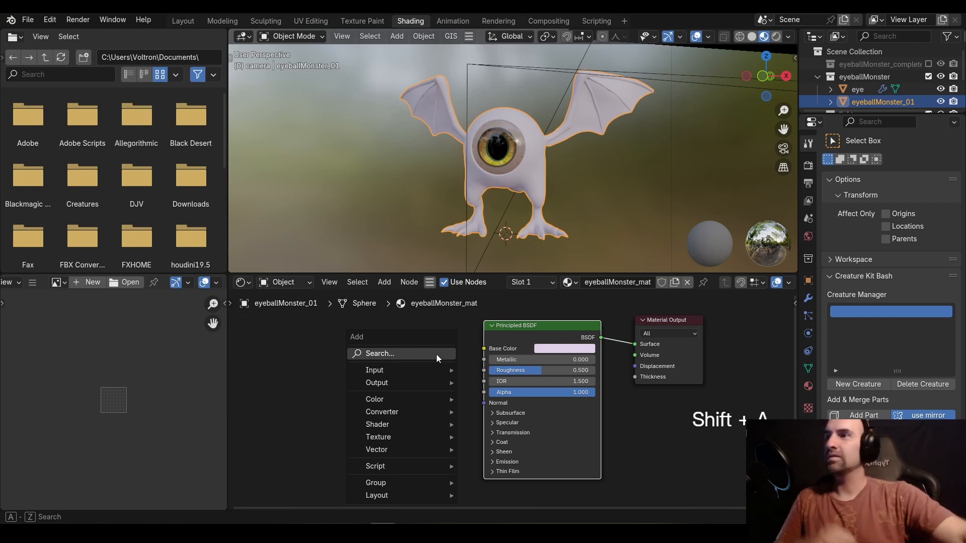
pyautogui.click(437, 354)
pyautogui.write('image te')
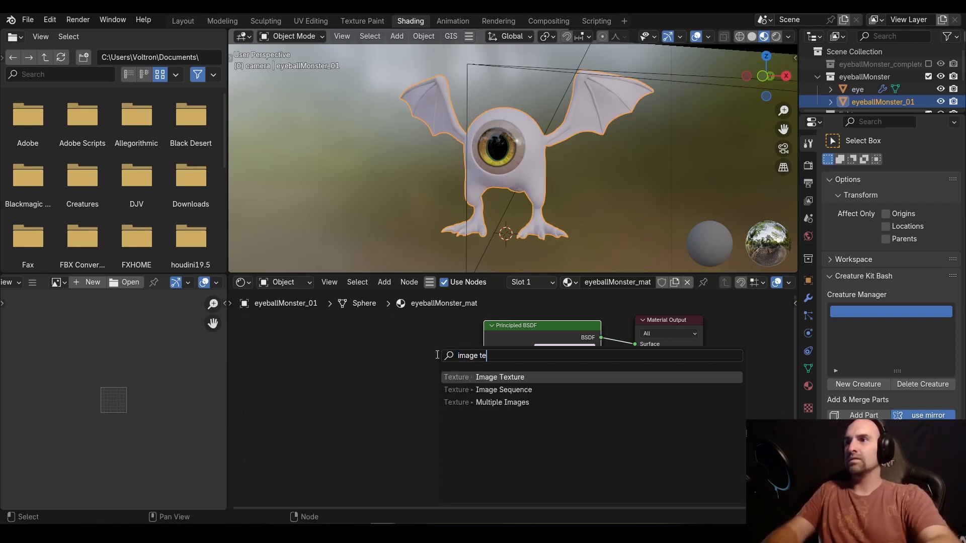
pyautogui.press('Return')
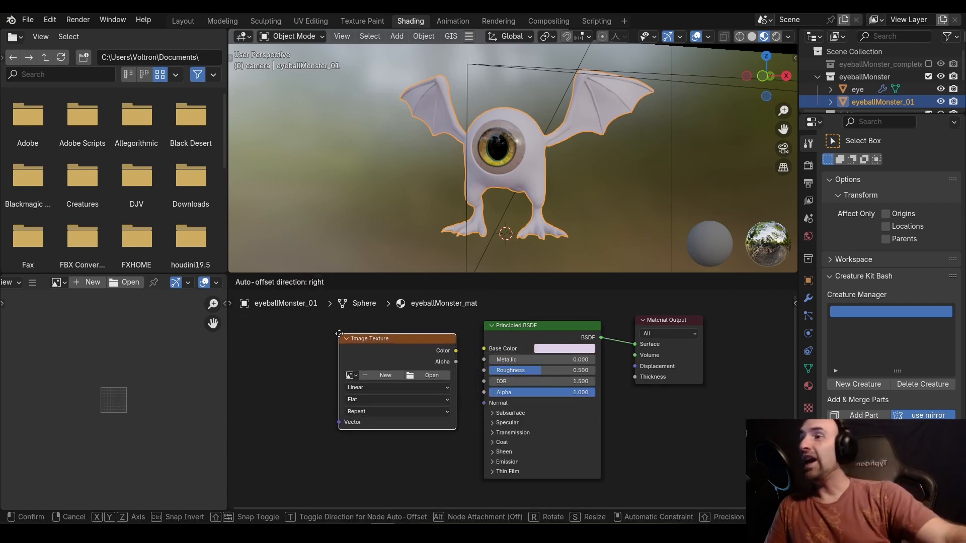
pyautogui.click(333, 333)
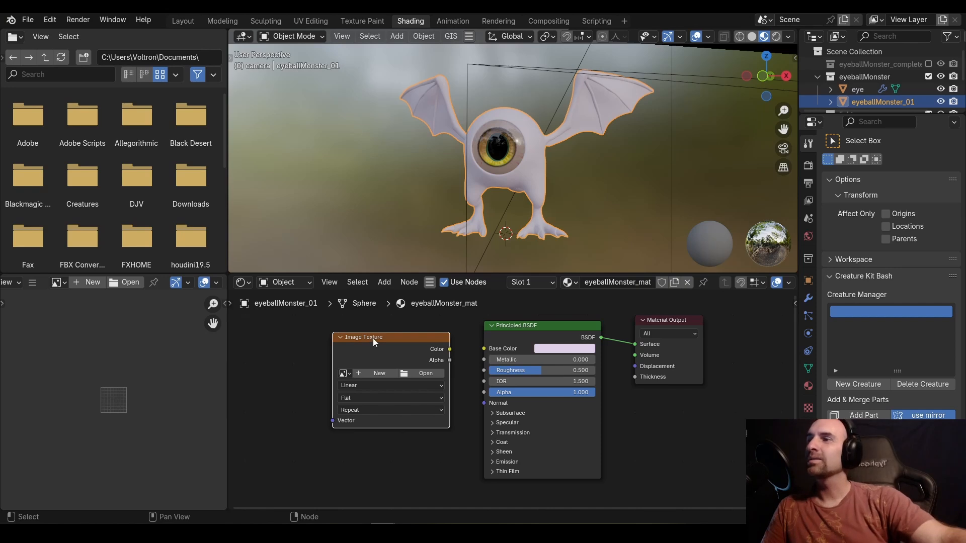
pyautogui.moveTo(384, 338); pyautogui.dragTo(372, 331)
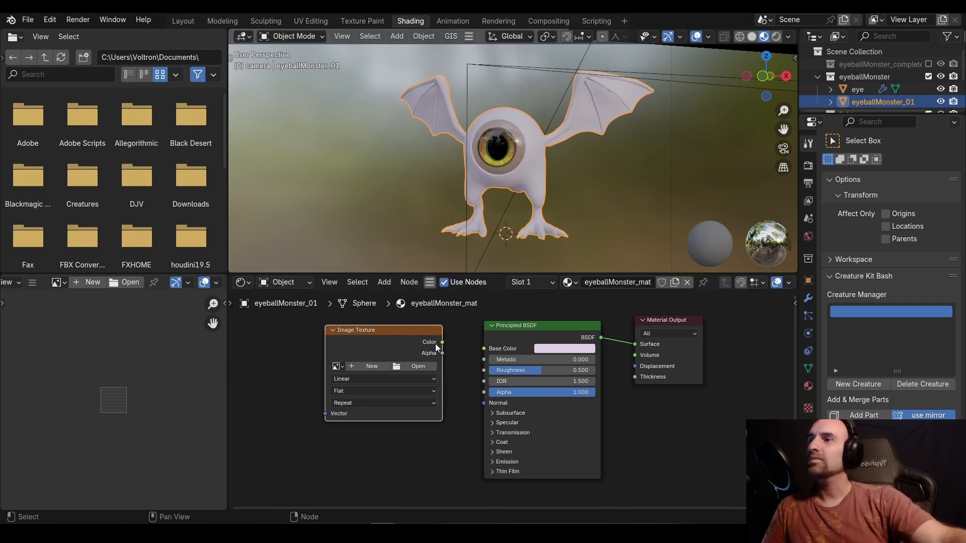
pyautogui.moveTo(443, 343); pyautogui.dragTo(479, 350)
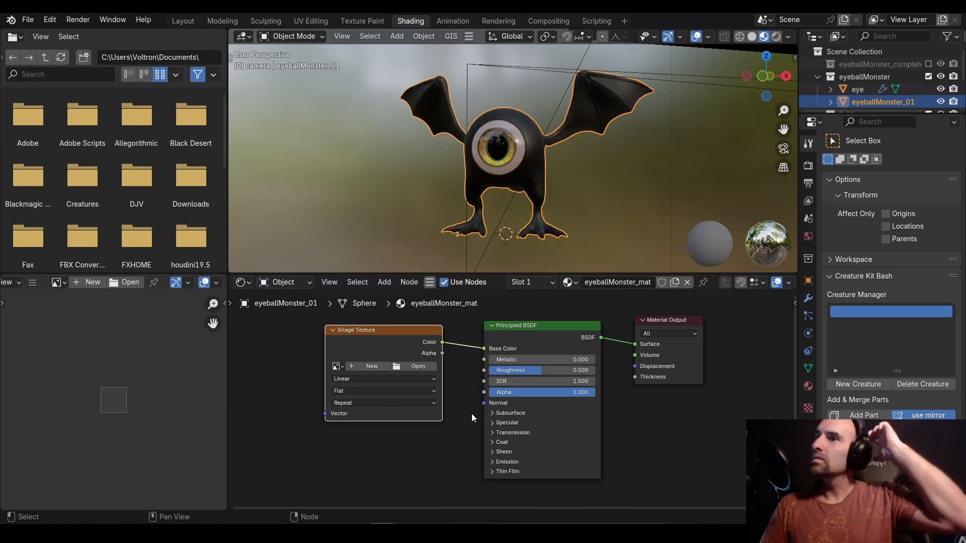
# Load eyeballMonster_diffuse.png from the textures folder into the Image Texture node and inspect the monster up close
pyautogui.click(424, 367)
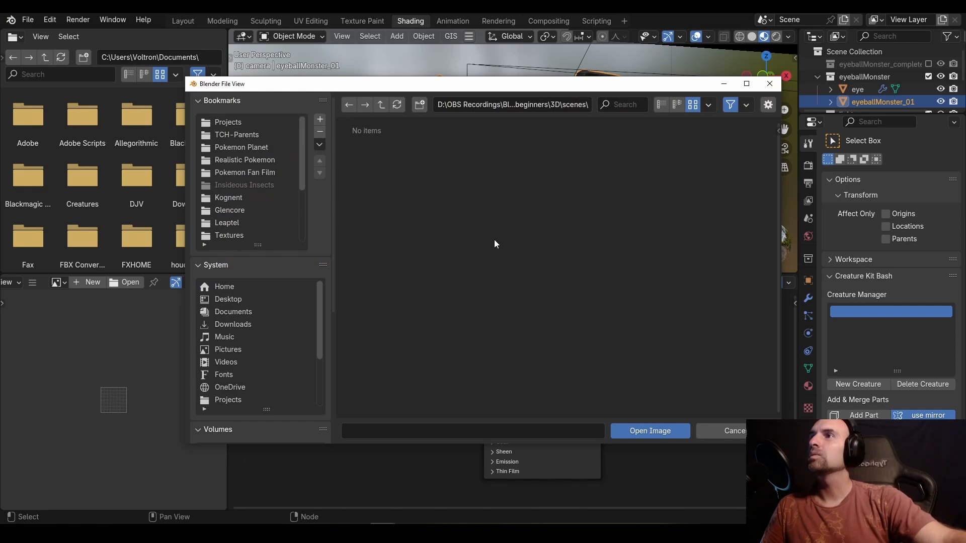
pyautogui.click(381, 107)
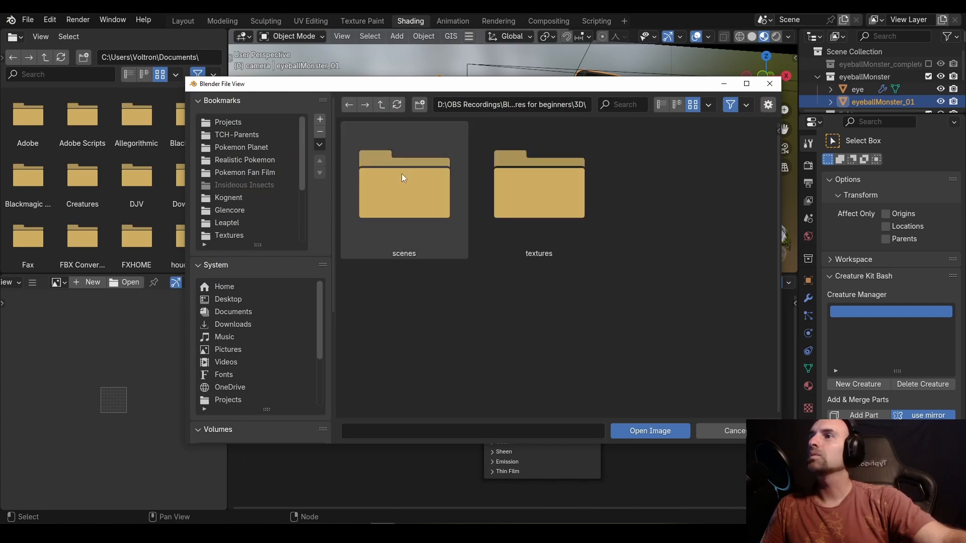
pyautogui.click(539, 207)
pyautogui.doubleClick(403, 194)
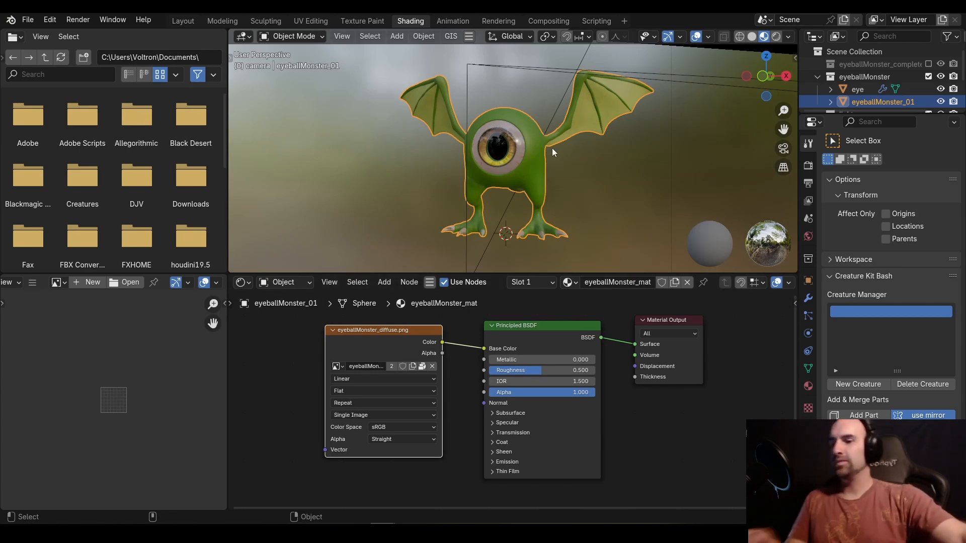
pyautogui.keyDown('alt'); pyautogui.moveTo(581, 161); pyautogui.dragTo(525, 164); pyautogui.keyUp('alt')
pyautogui.scroll(3, 519, 165)
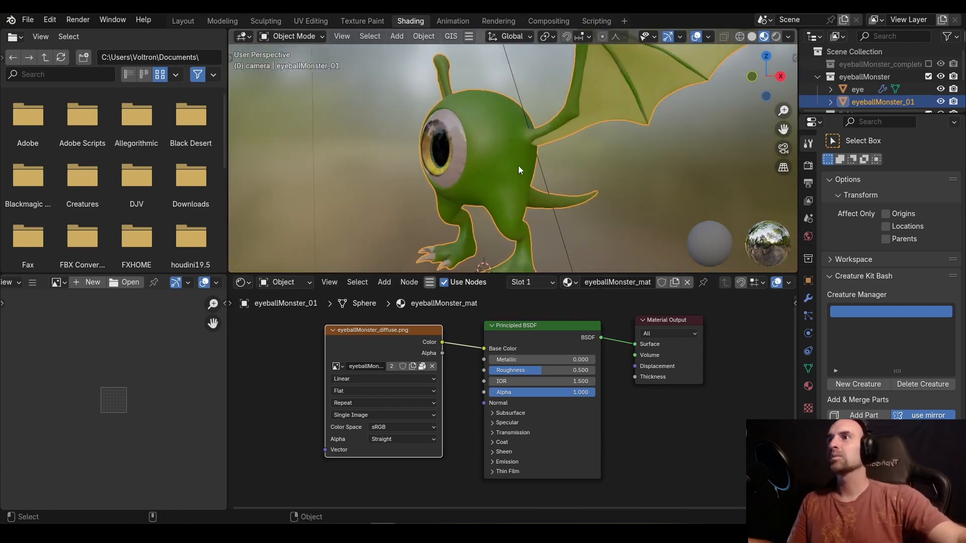
pyautogui.keyDown('alt'); pyautogui.moveTo(518, 165); pyautogui.dragTo(541, 175, button='right'); pyautogui.keyUp('alt')
pyautogui.moveTo(542, 175)
pyautogui.keyDown('alt'); pyautogui.mouseDown()
pyautogui.moveTo(551, 181)
pyautogui.moveTo(545, 165)
pyautogui.mouseUp(); pyautogui.keyUp('alt')
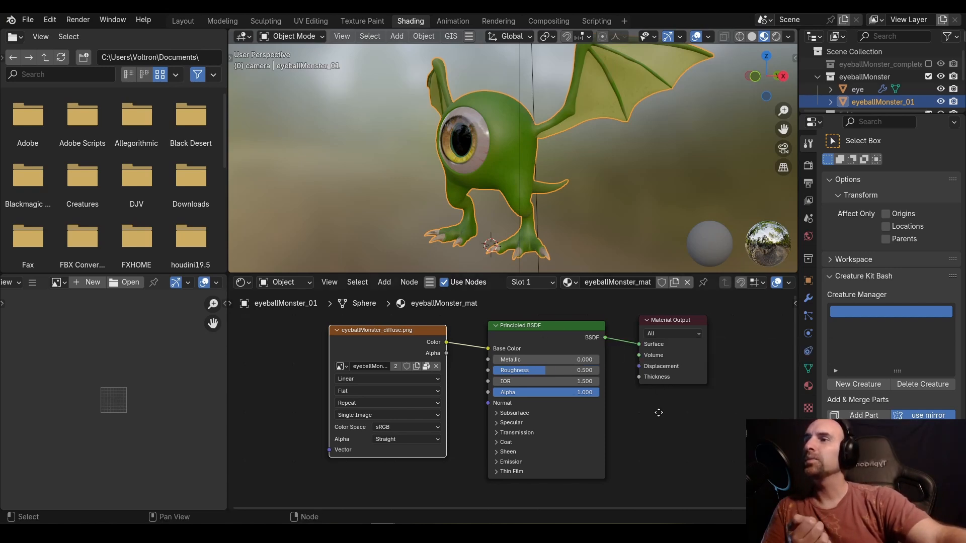
# Add a second Image Texture node below the diffuse texture node
pyautogui.moveTo(651, 413); pyautogui.dragTo(674, 411, button='middle')
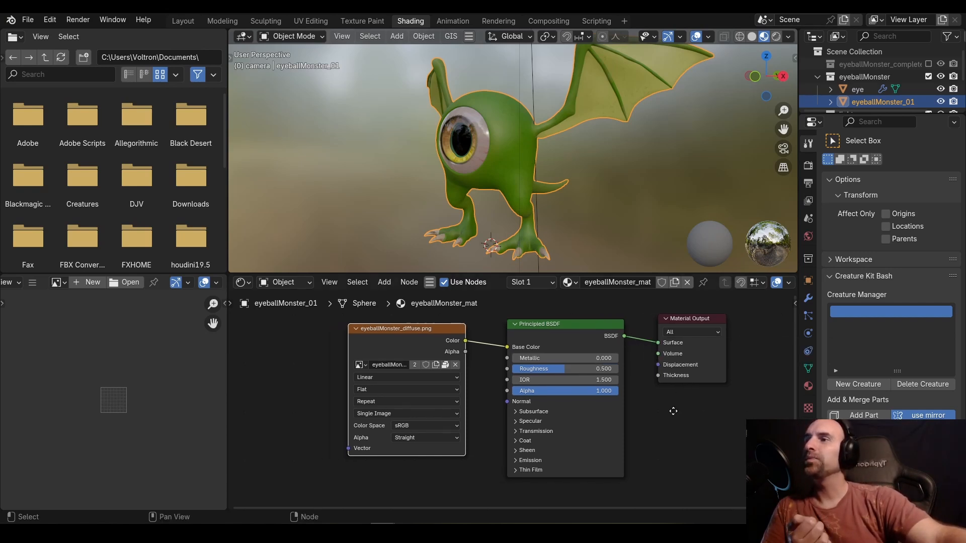
pyautogui.hotkey('shift', 'a')
pyautogui.click(439, 339)
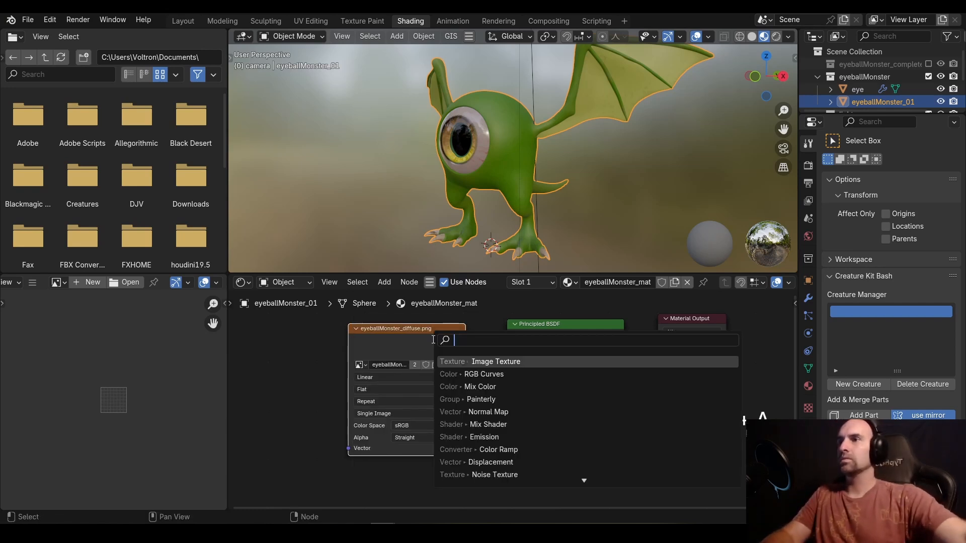
pyautogui.write('i')
pyautogui.press('Return')
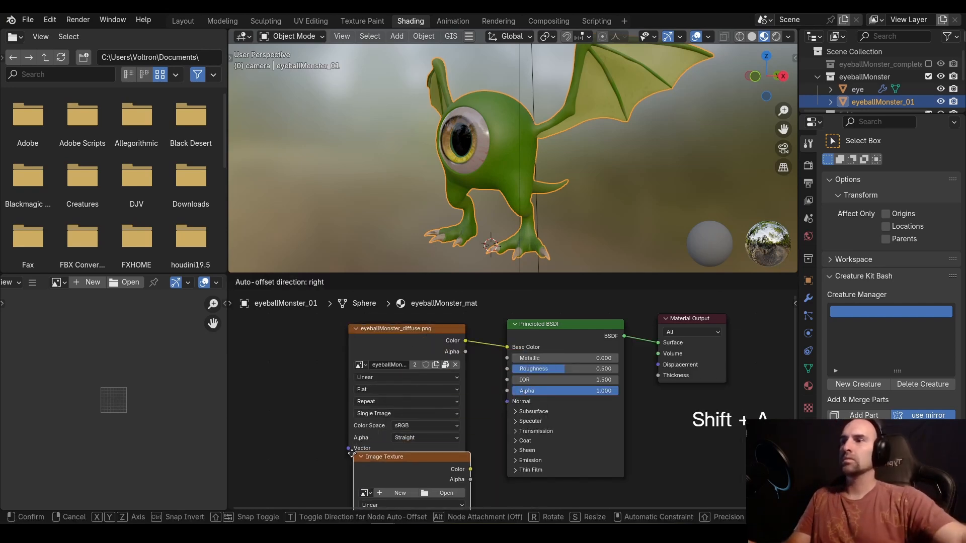
pyautogui.click(344, 464)
pyautogui.moveTo(461, 412); pyautogui.dragTo(454, 373, button='middle')
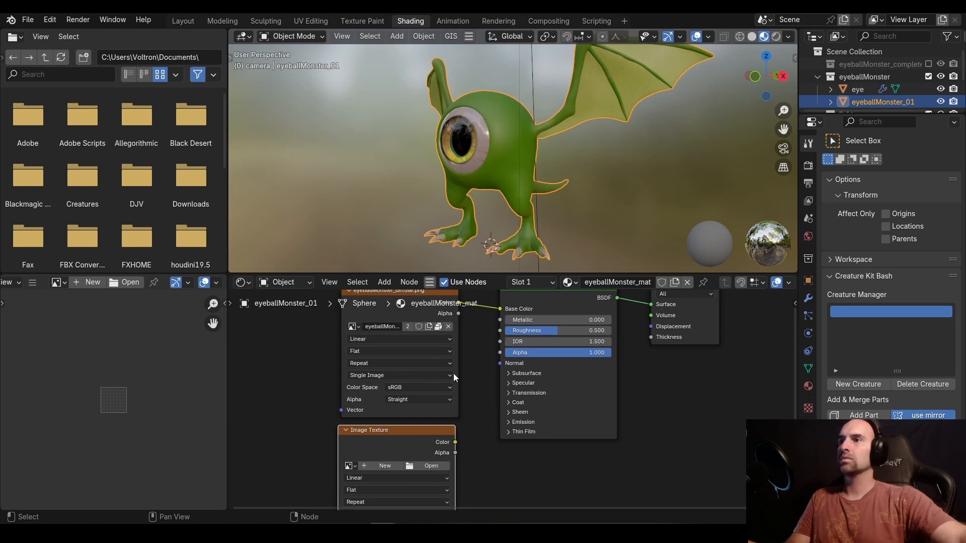
# Move both texture nodes farther from the Principled BSDF and connect the empty one's Color output to the Normal input
pyautogui.moveTo(234, 362); pyautogui.dragTo(493, 364)
pyautogui.press('g')
pyautogui.click(436, 382)
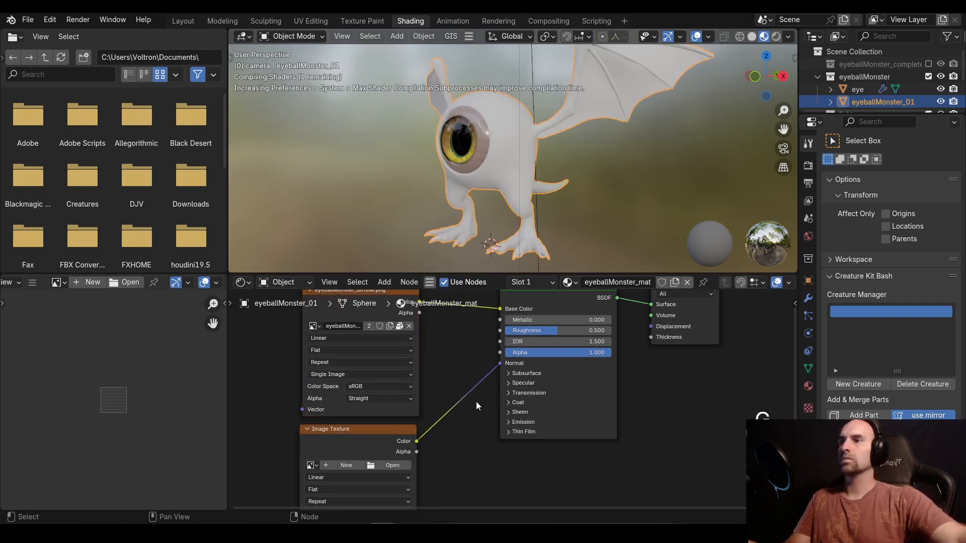
pyautogui.moveTo(441, 382); pyautogui.dragTo(475, 358, button='middle')
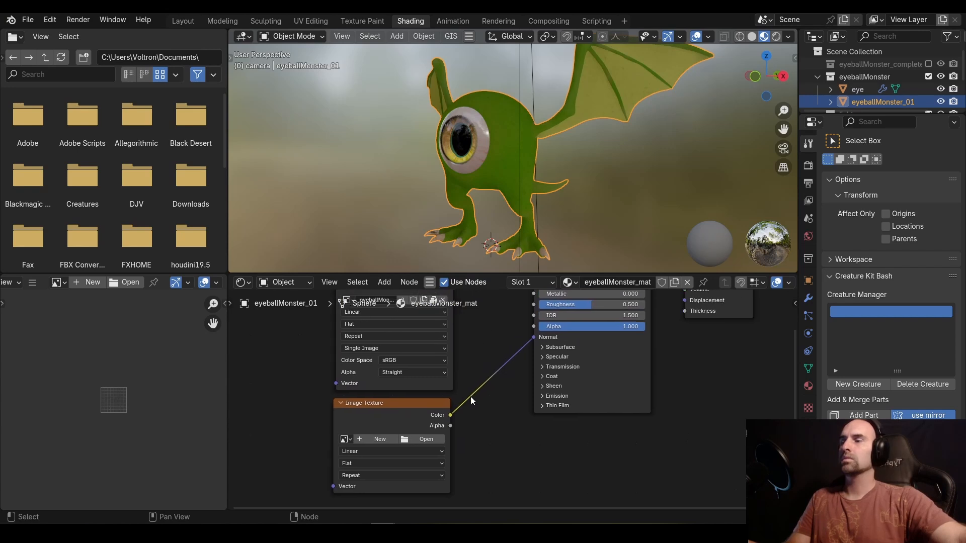
# Load eyeballMonster_normal.png from the textures folder into the second Image Texture node
pyautogui.moveTo(457, 274); pyautogui.dragTo(457, 248)
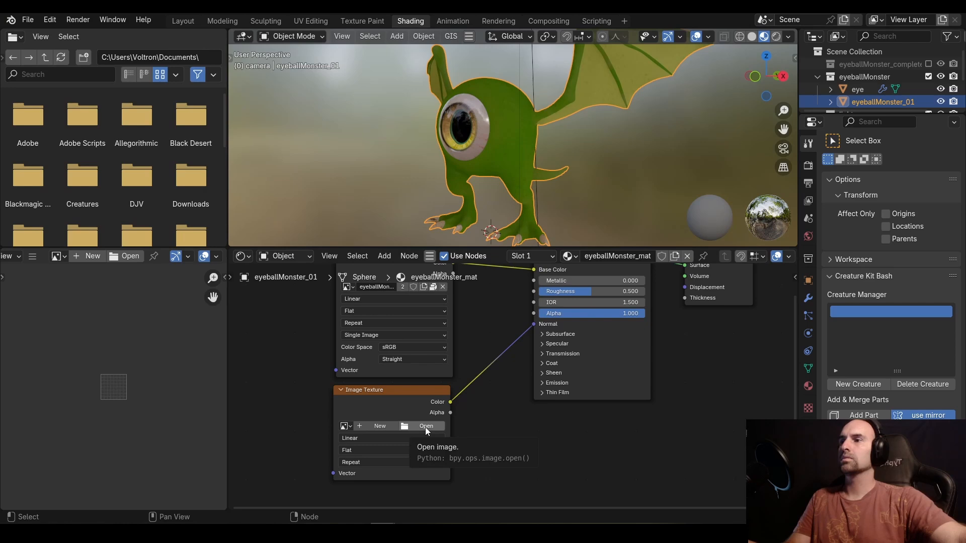
pyautogui.click(426, 427)
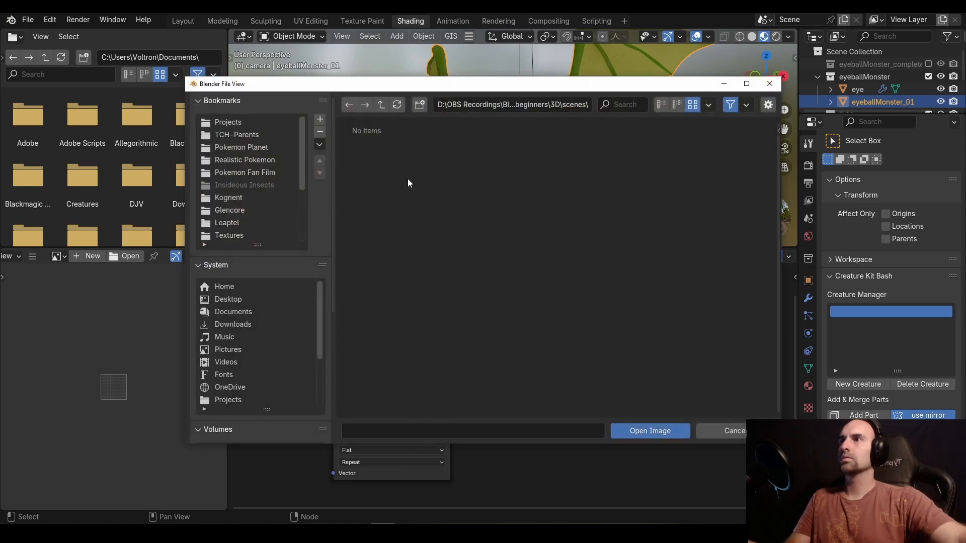
pyautogui.click(382, 104)
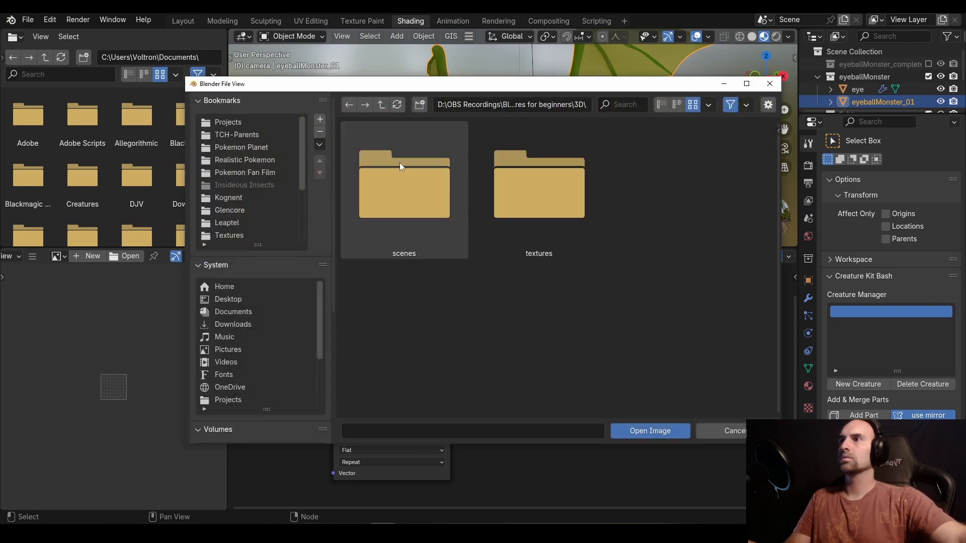
pyautogui.doubleClick(530, 220)
pyautogui.doubleClick(531, 220)
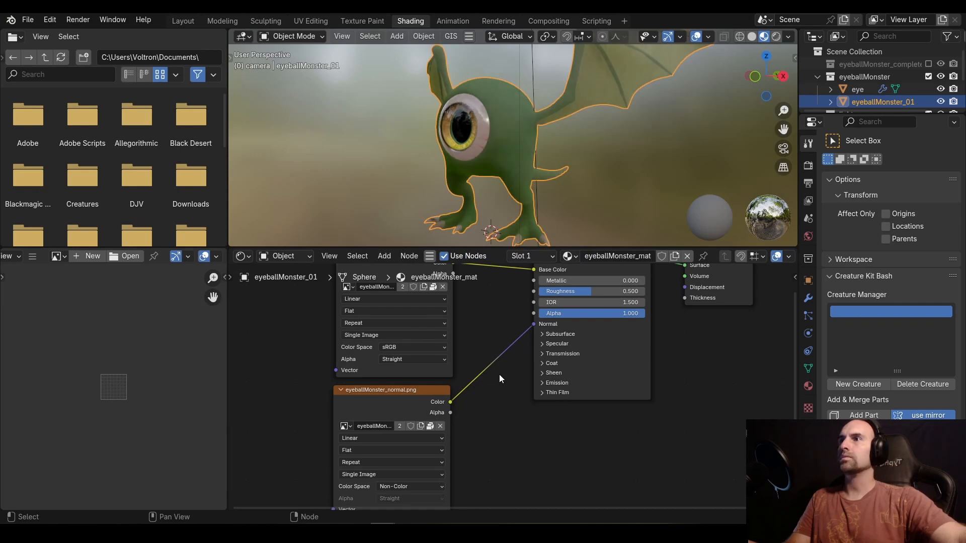
pyautogui.moveTo(523, 221); pyautogui.dragTo(545, 174, button='middle')
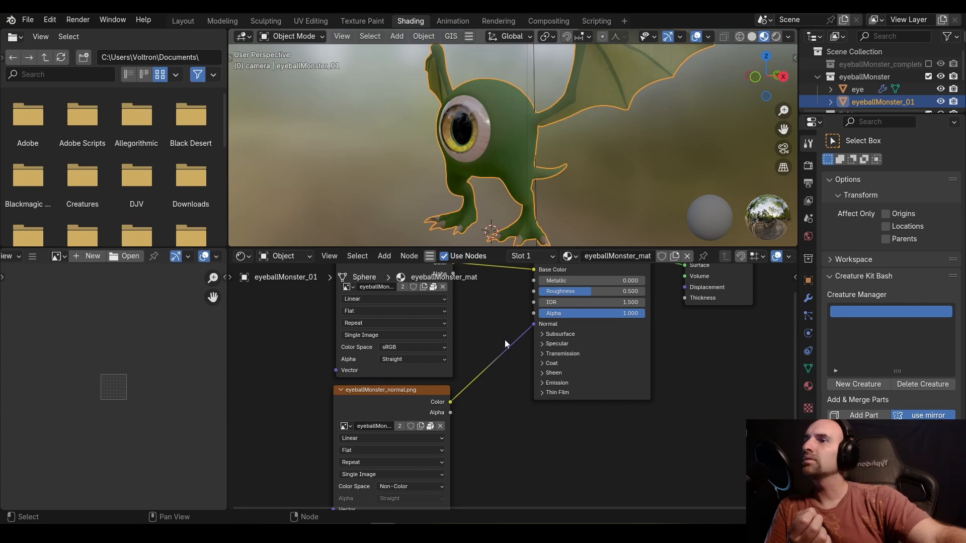
# Insert a Normal Map node on the link between the normal texture and the Principled BSDF's Normal input
pyautogui.hotkey('shift', 'a')
pyautogui.click(484, 323)
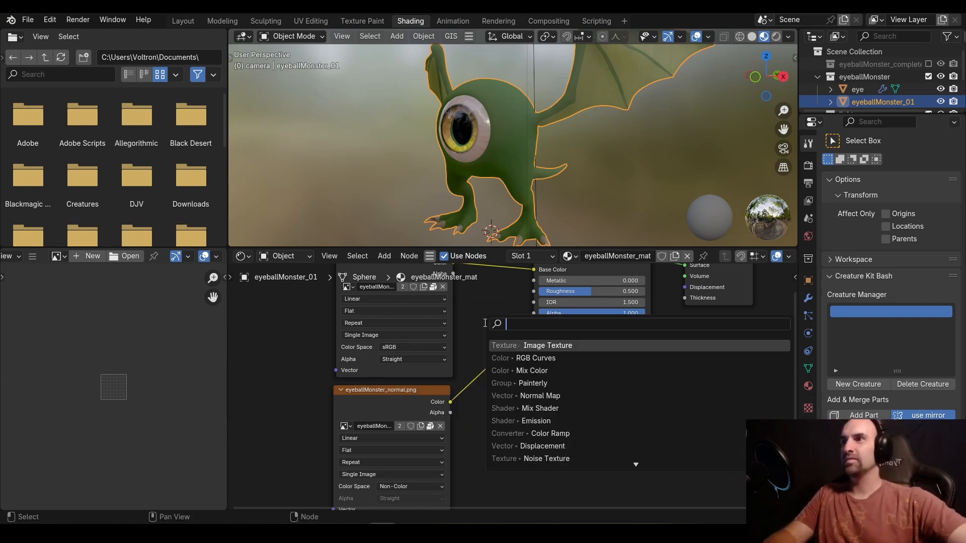
pyautogui.write('normal')
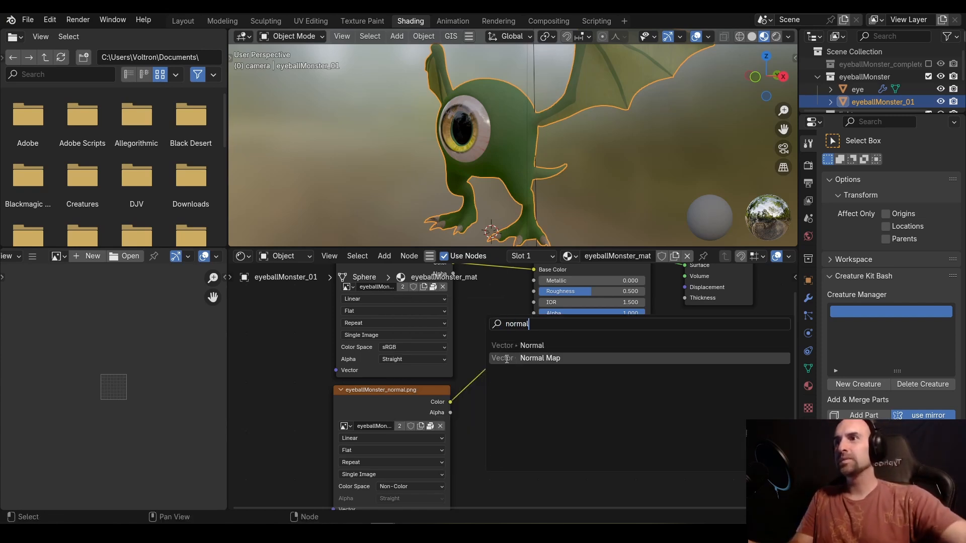
pyautogui.click(507, 358)
pyautogui.click(466, 346)
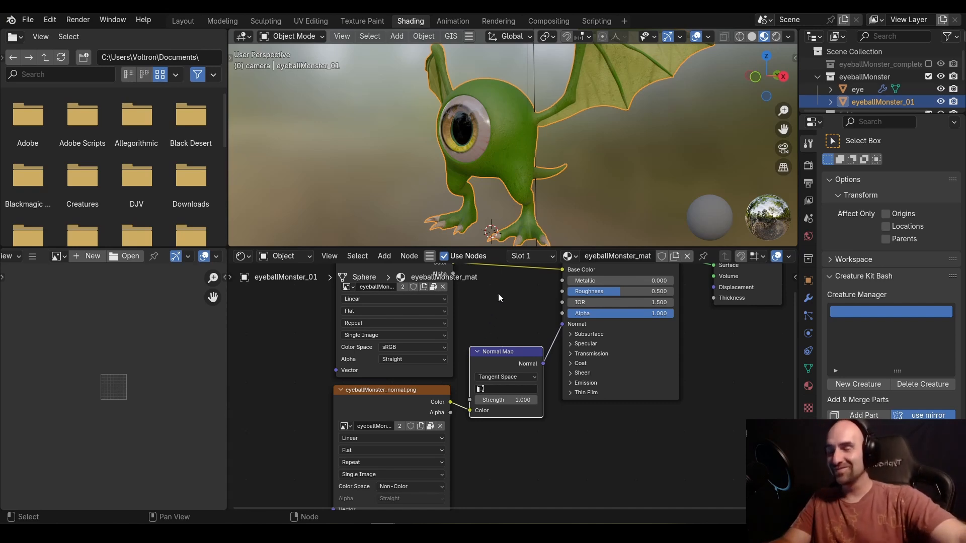
# Add a third Image Texture node below the Normal Map node
pyautogui.hotkey('shift', 'a')
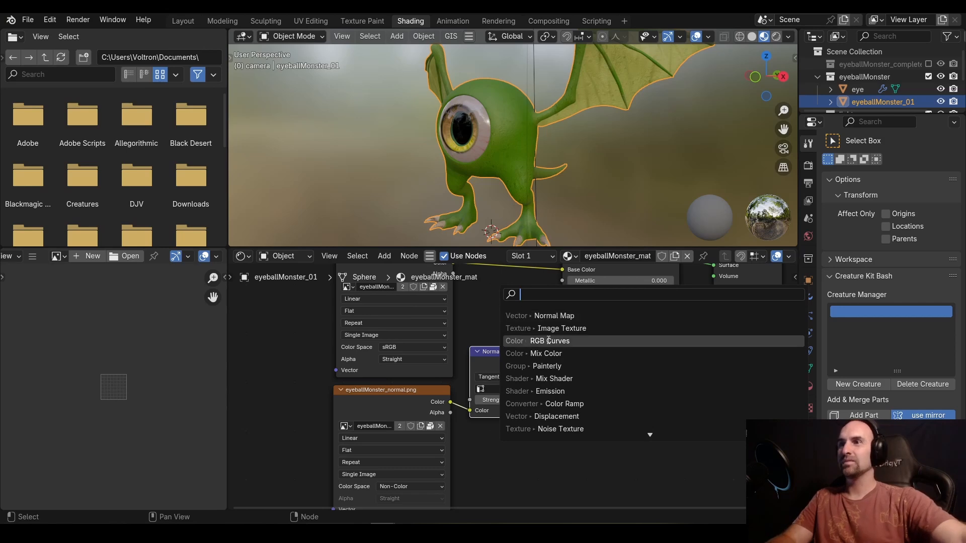
pyautogui.click(561, 328)
pyautogui.click(475, 424)
pyautogui.scroll(-5, 476, 424)
pyautogui.moveTo(475, 424); pyautogui.dragTo(487, 354, button='middle')
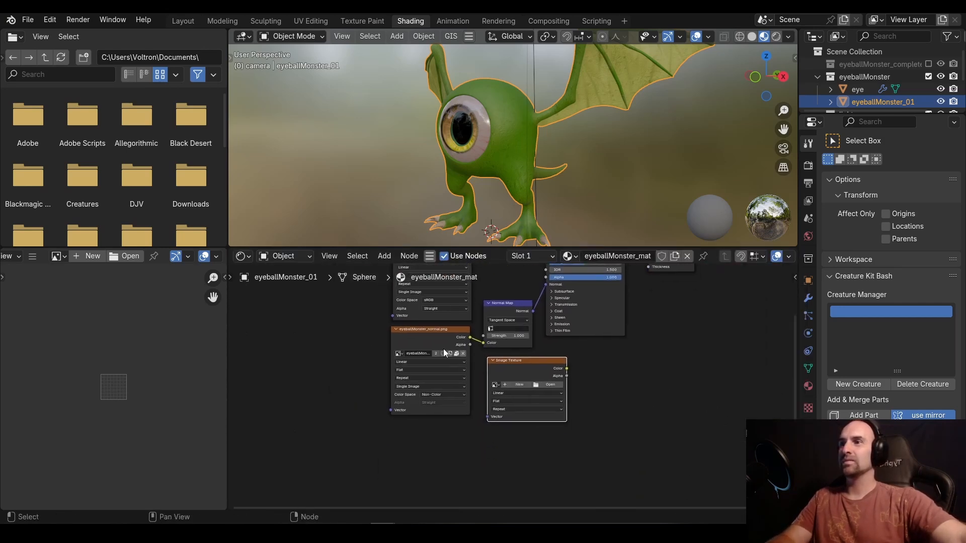
# Move the normal texture and Normal Map nodes down and place the empty Image Texture node directly below the diffuse texture
pyautogui.moveTo(385, 325); pyautogui.dragTo(539, 403)
pyautogui.press('g')
pyautogui.click(540, 492)
pyautogui.click(559, 436)
pyautogui.moveTo(554, 450); pyautogui.dragTo(455, 332)
pyautogui.scroll(2, 504, 371)
pyautogui.moveTo(466, 388); pyautogui.dragTo(478, 409, button='middle')
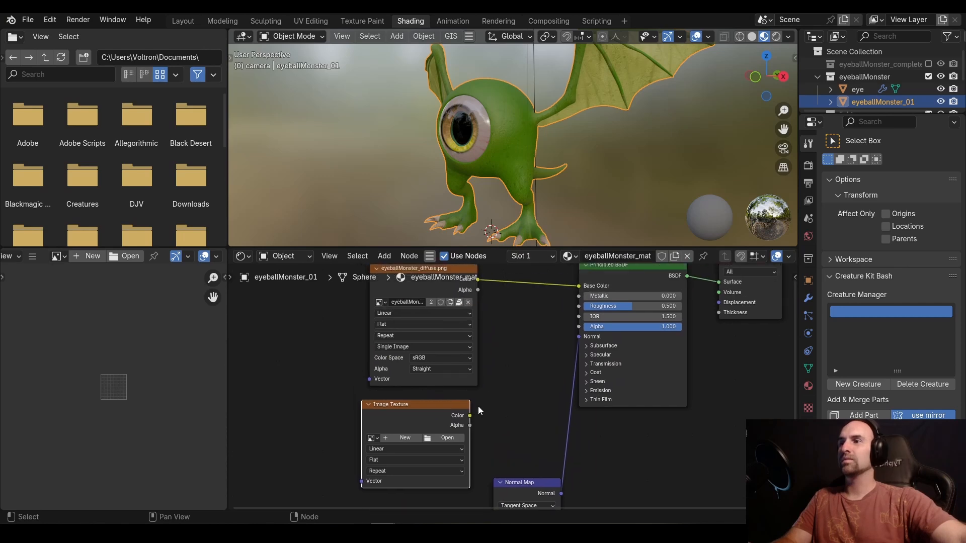
# Connect the empty Image Texture's Color to the Principled BSDF's Roughness and load eyeballMonster_roughness.png from the textures folder
pyautogui.moveTo(470, 416); pyautogui.dragTo(578, 306)
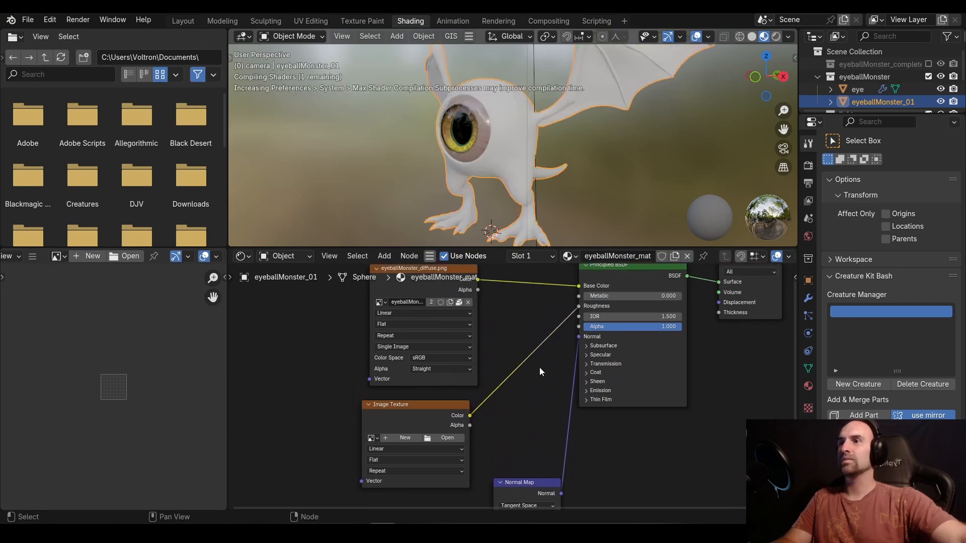
pyautogui.click(453, 438)
pyautogui.click(381, 104)
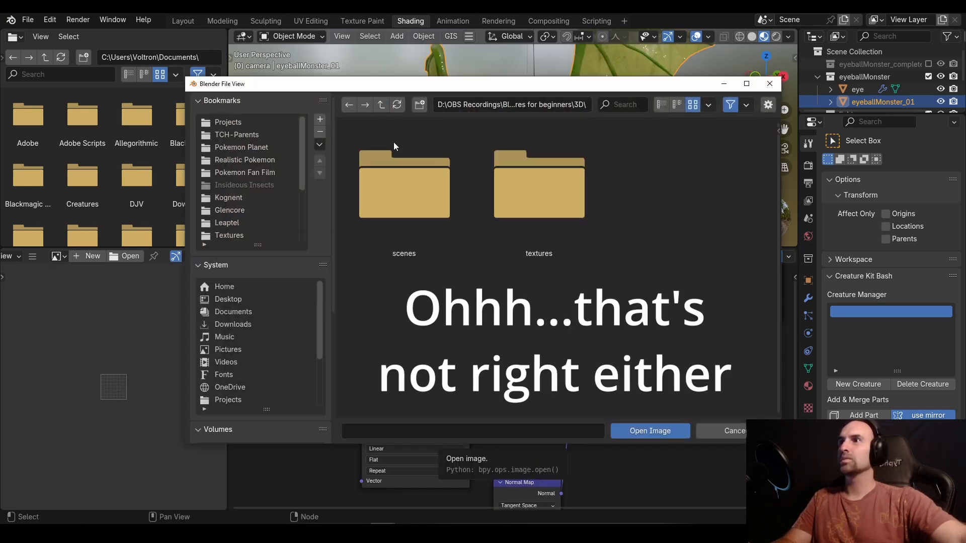
pyautogui.doubleClick(534, 205)
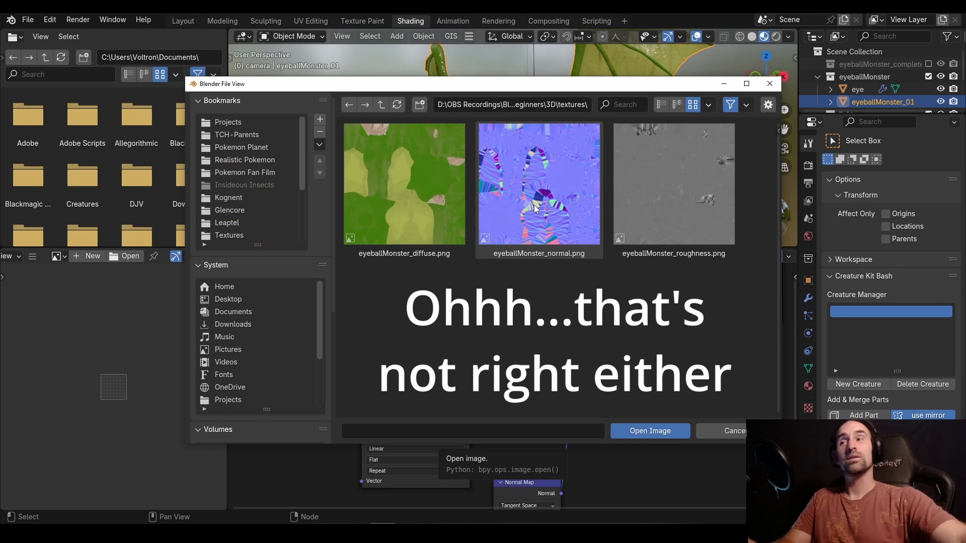
pyautogui.doubleClick(665, 200)
# Line up the roughness texture node with the diffuse texture node in one column beside the Principled BSDF
pyautogui.moveTo(526, 396); pyautogui.dragTo(536, 375, button='middle')
pyautogui.moveTo(455, 378); pyautogui.dragTo(461, 363)
pyautogui.click(463, 447)
pyautogui.click(523, 427)
pyautogui.moveTo(535, 355); pyautogui.dragTo(549, 398, button='middle')
pyautogui.click(484, 297)
pyautogui.press('g')
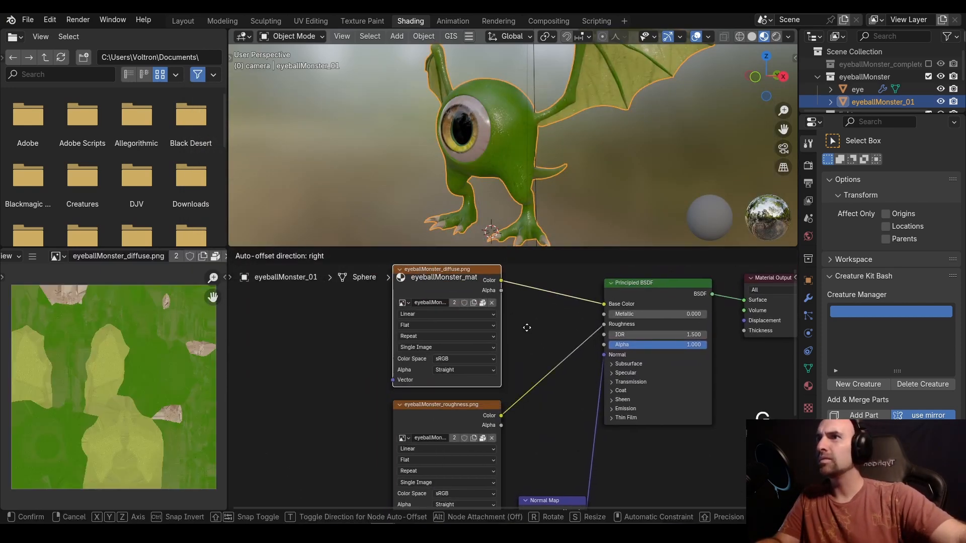
pyautogui.click(532, 324)
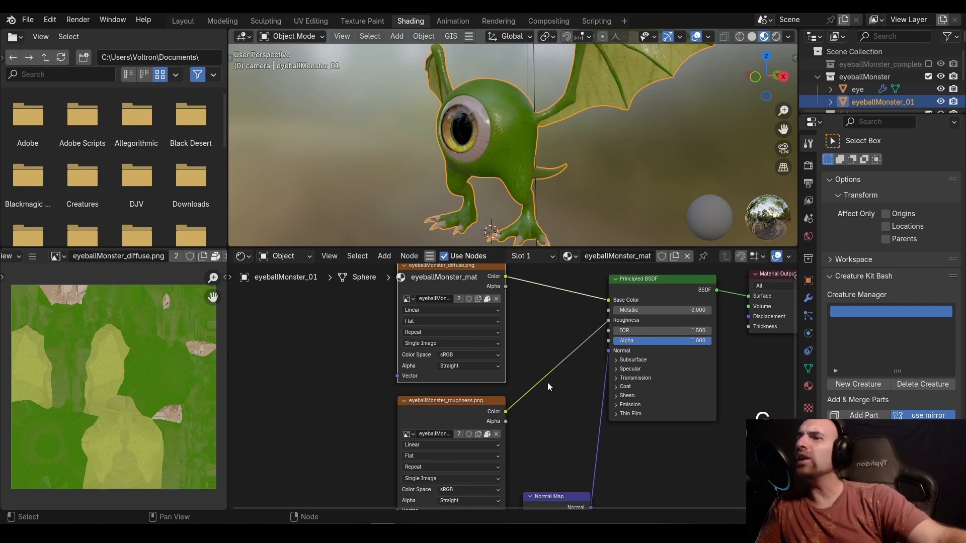
# Choose the color space for the eyeballMonster_roughness.png texture node
pyautogui.moveTo(562, 386); pyautogui.dragTo(560, 355, button='middle')
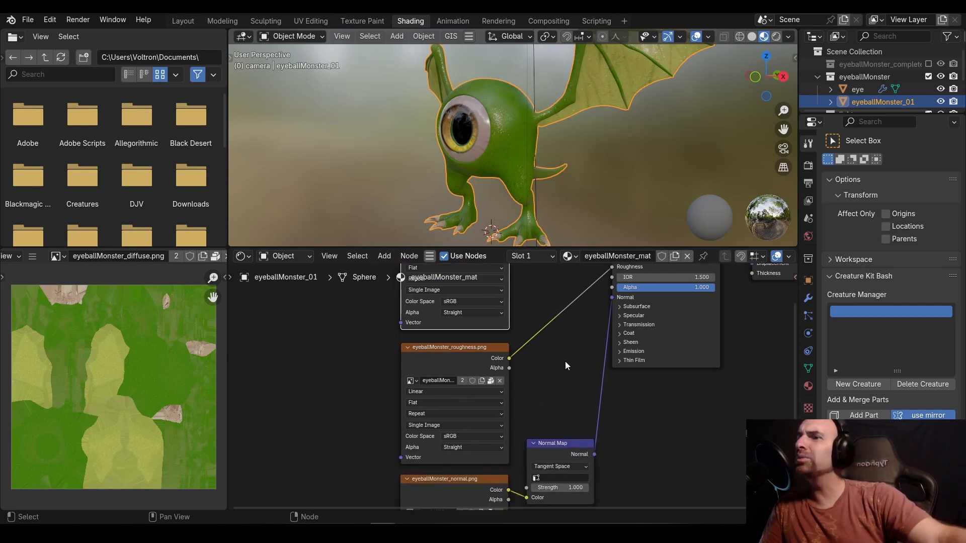
pyautogui.scroll(1, 566, 361)
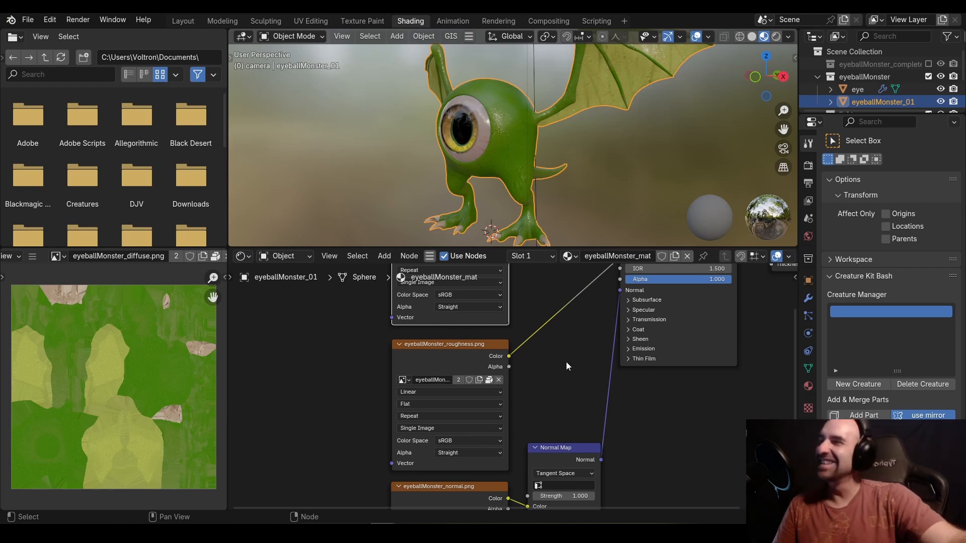
pyautogui.click(484, 442)
pyautogui.click(553, 387)
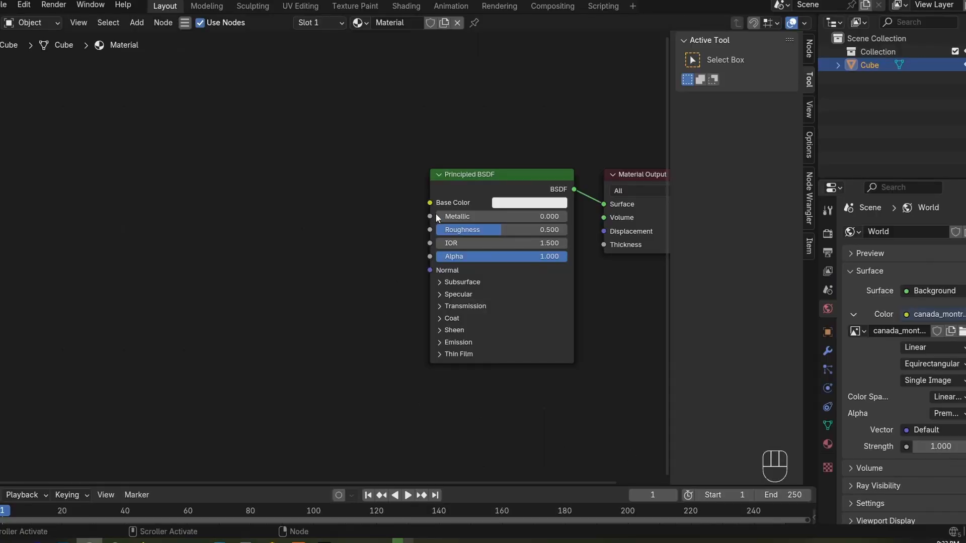
# In the cube's material, pull a link from the Principled BSDF's Base Color and add an Image Texture node to it
pyautogui.moveTo(428, 203); pyautogui.dragTo(288, 204)
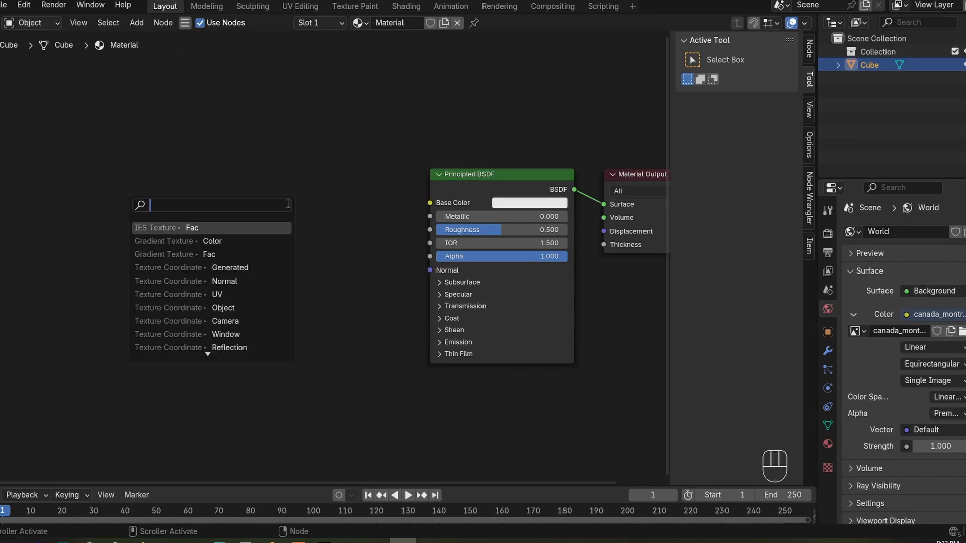
pyautogui.write('imag')
pyautogui.press('Return')
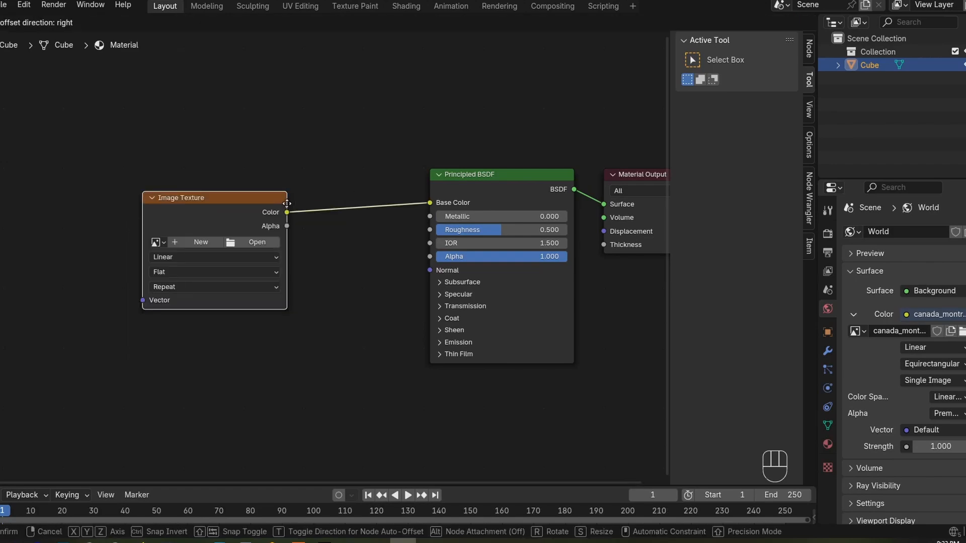
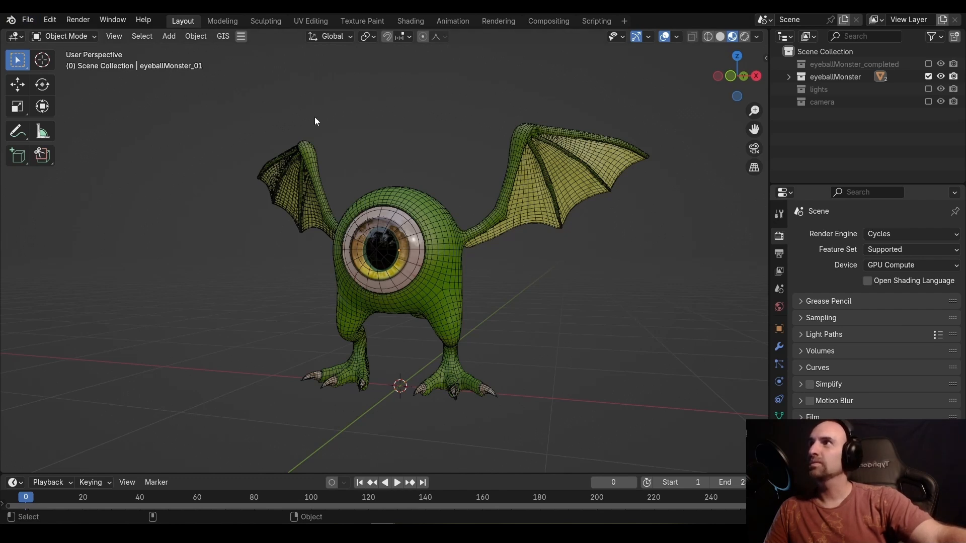
# Add a single-bone armature at the monster's feet and switch it to Edit Mode
pyautogui.hotkey('shift', 'a')
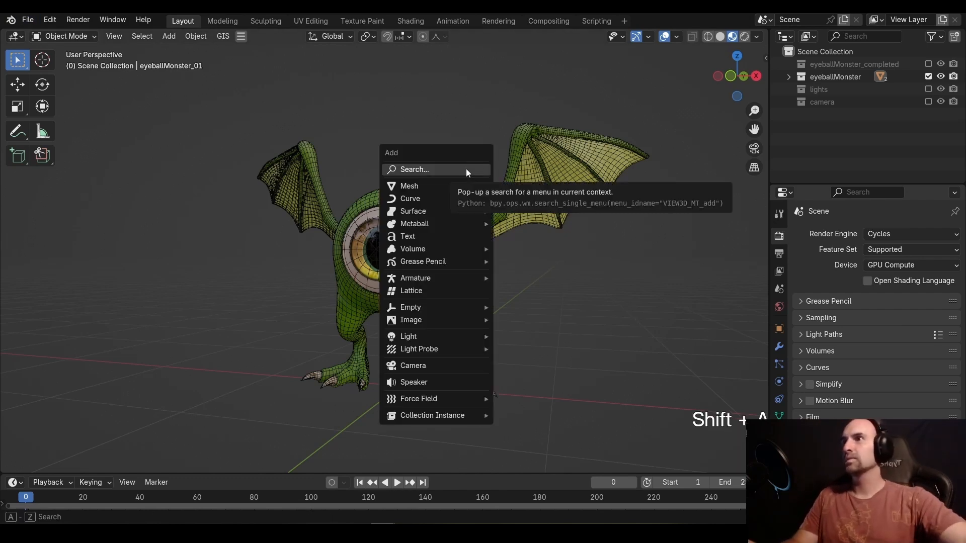
pyautogui.moveTo(449, 279)
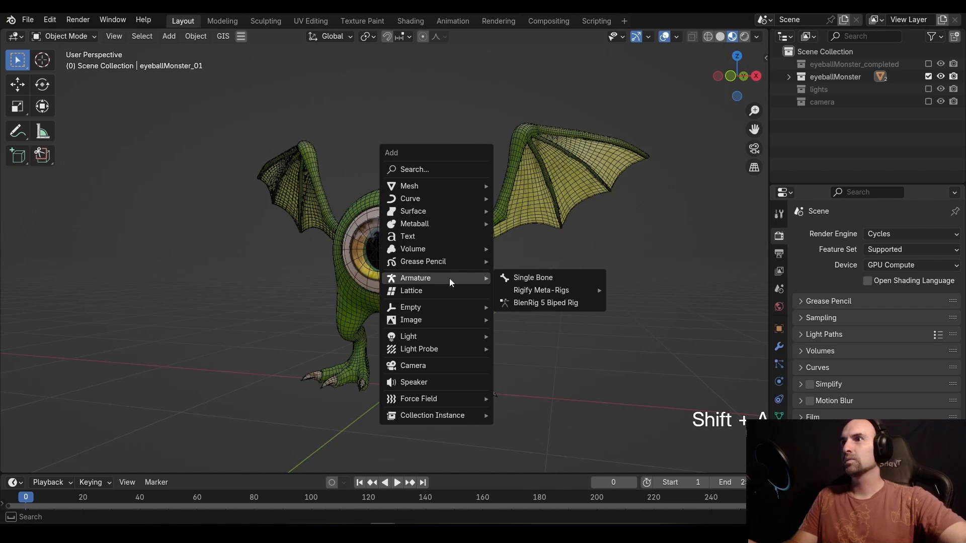
pyautogui.click(534, 279)
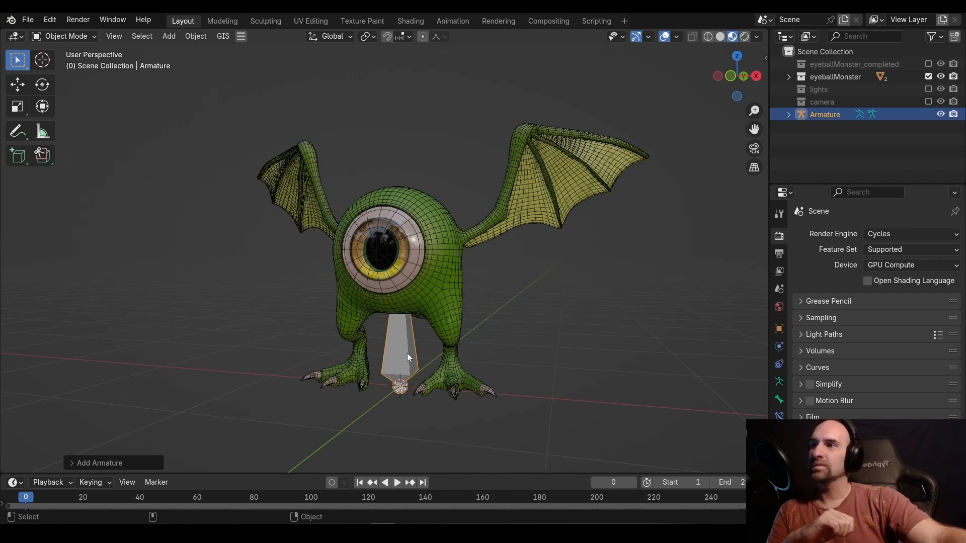
pyautogui.press('Tab')
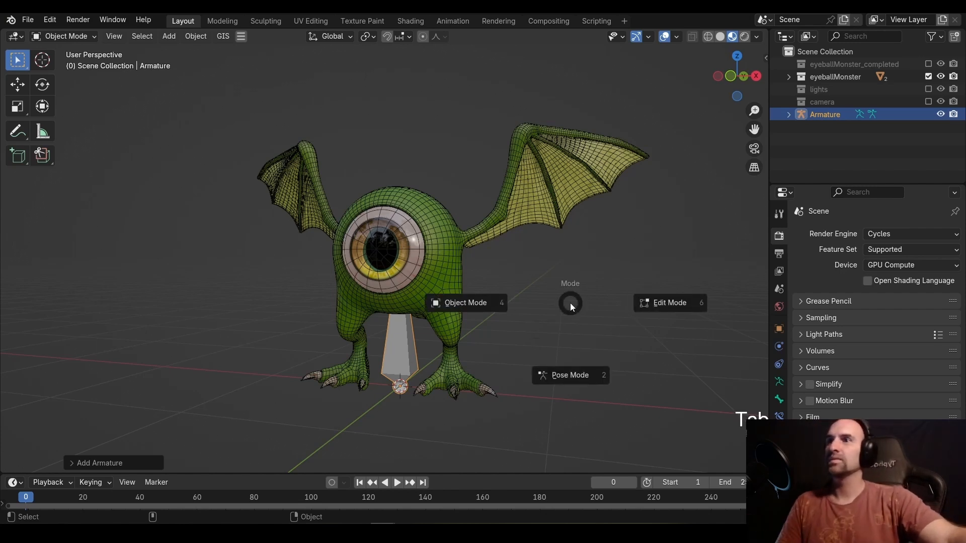
pyautogui.click(678, 302)
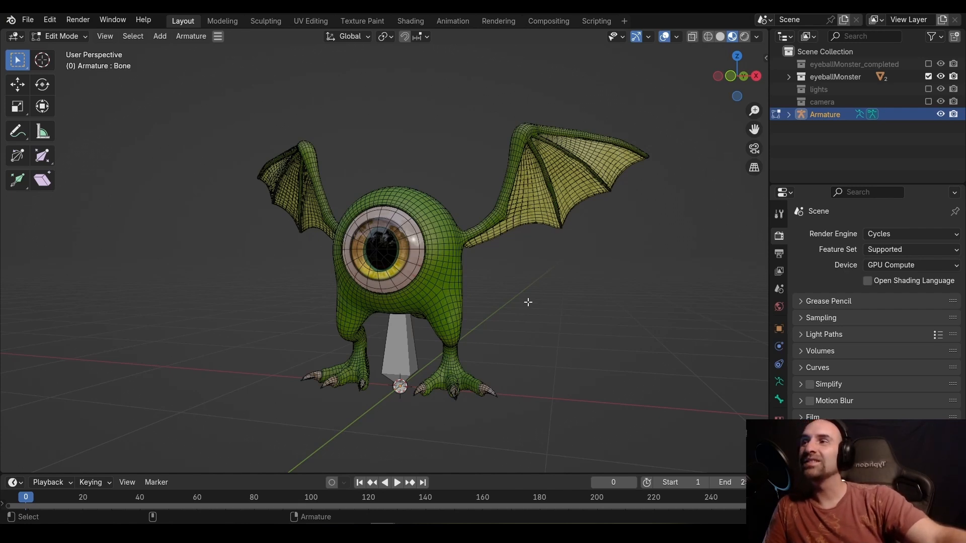
# Select the whole bone and set the armature's viewport display to show it in front of the monster mesh
pyautogui.press('a')
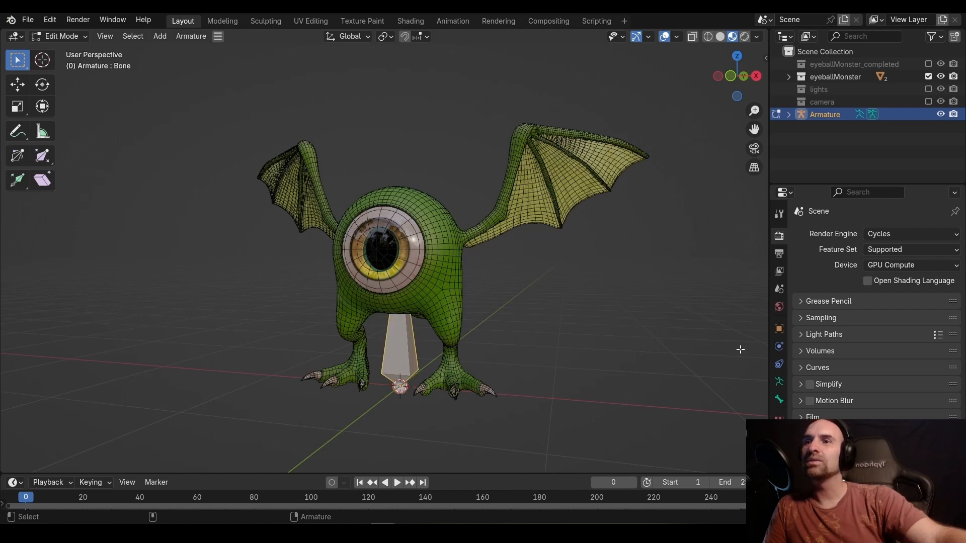
pyautogui.click(782, 328)
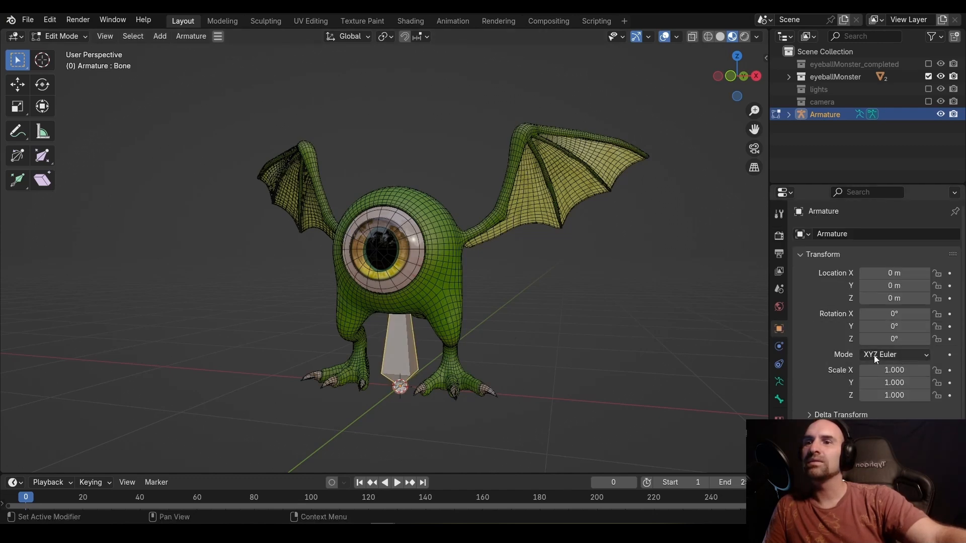
pyautogui.scroll(-3, 871, 354)
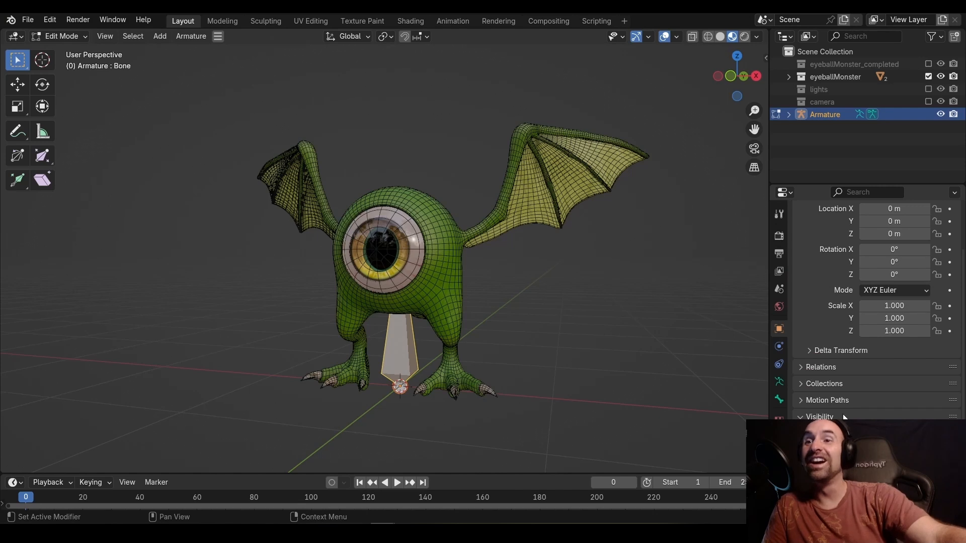
pyautogui.scroll(-4, 854, 373)
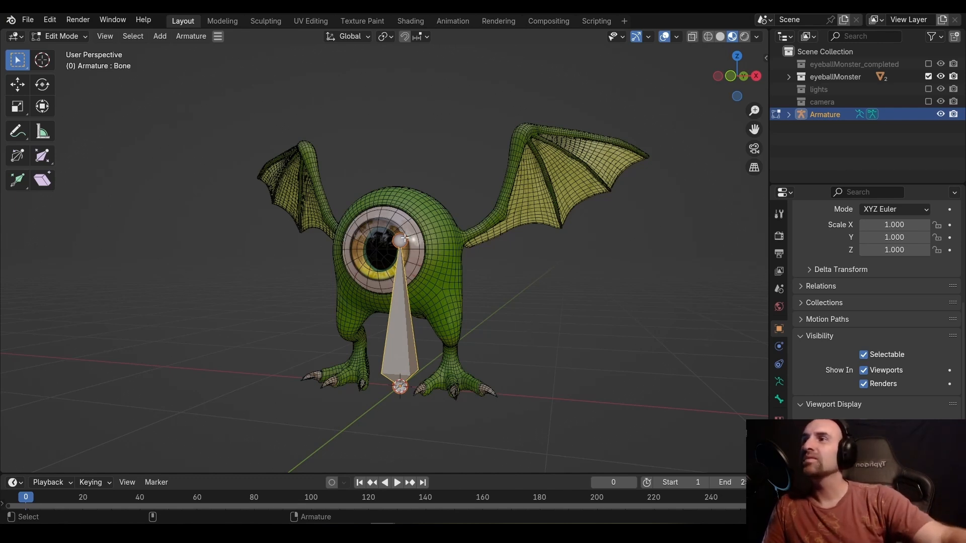
# Extrude a second bone from the first bone's upper tip down toward the monster's left leg
pyautogui.click(442, 256)
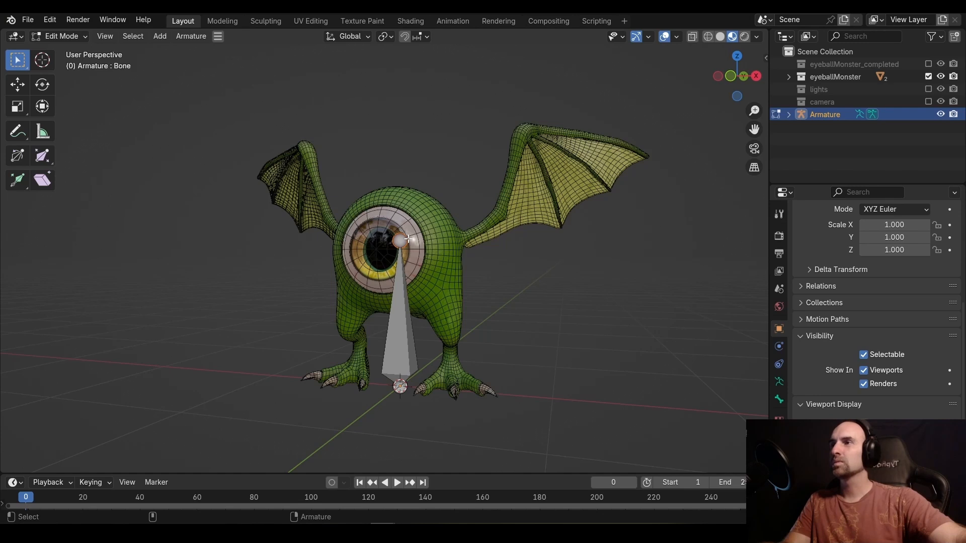
pyautogui.press('e')
pyautogui.click(449, 300)
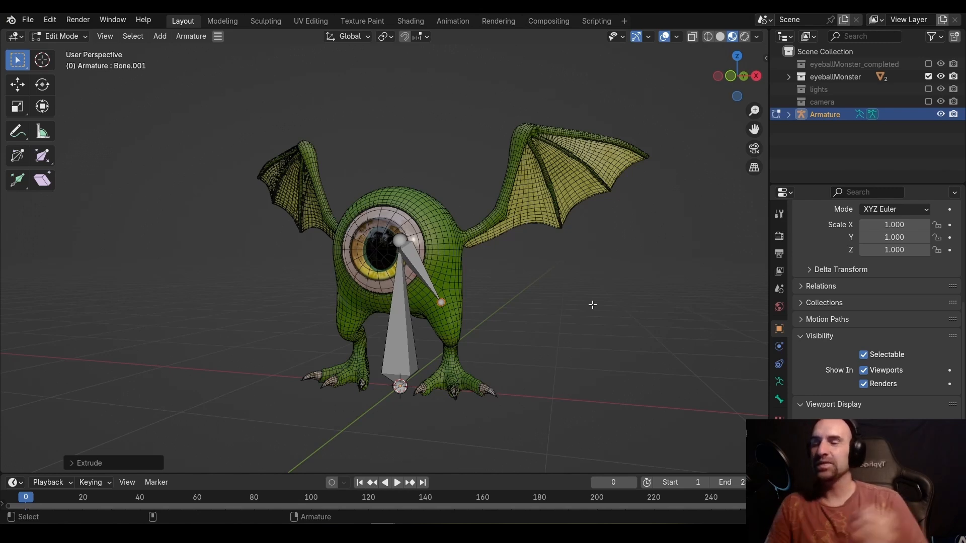
# Try to symmetrize the extruded leg bone
pyautogui.click(442, 293)
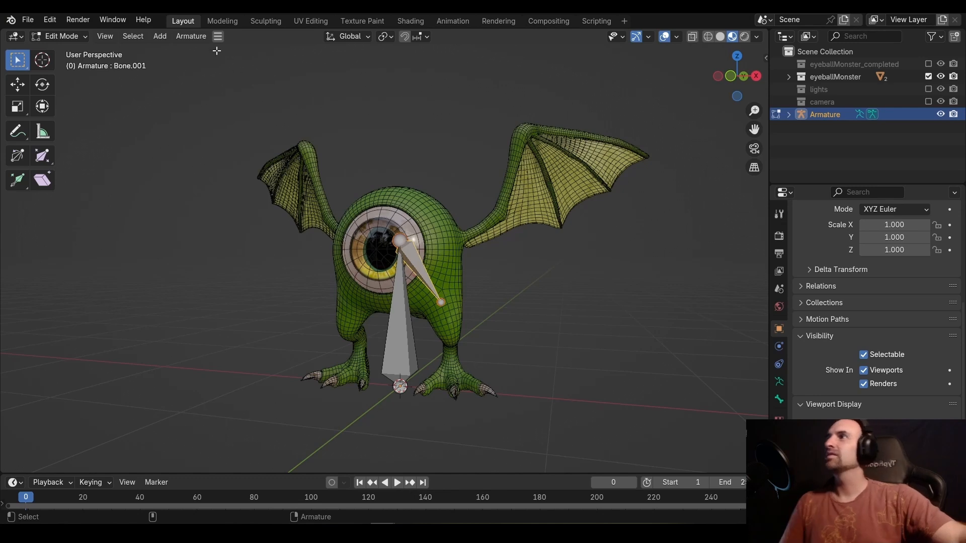
pyautogui.click(200, 37)
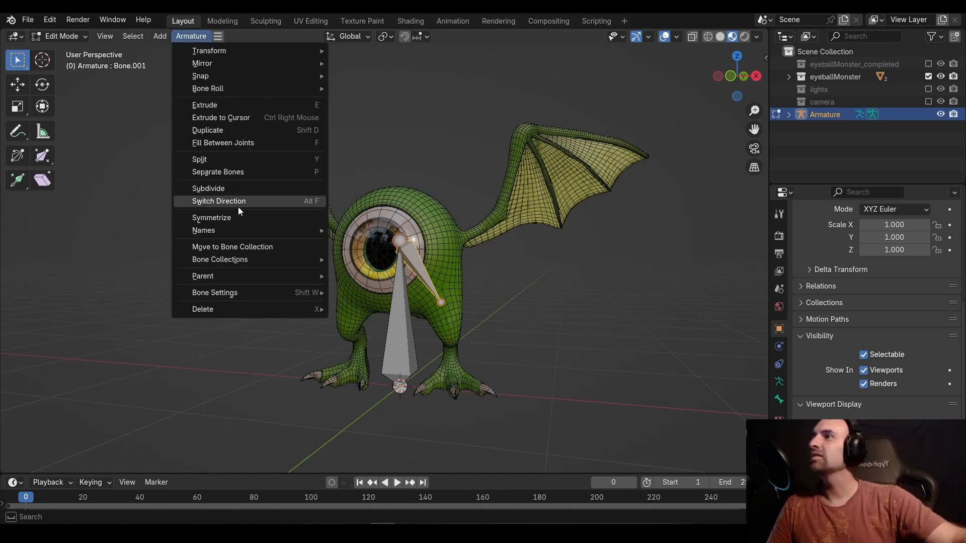
pyautogui.click(211, 217)
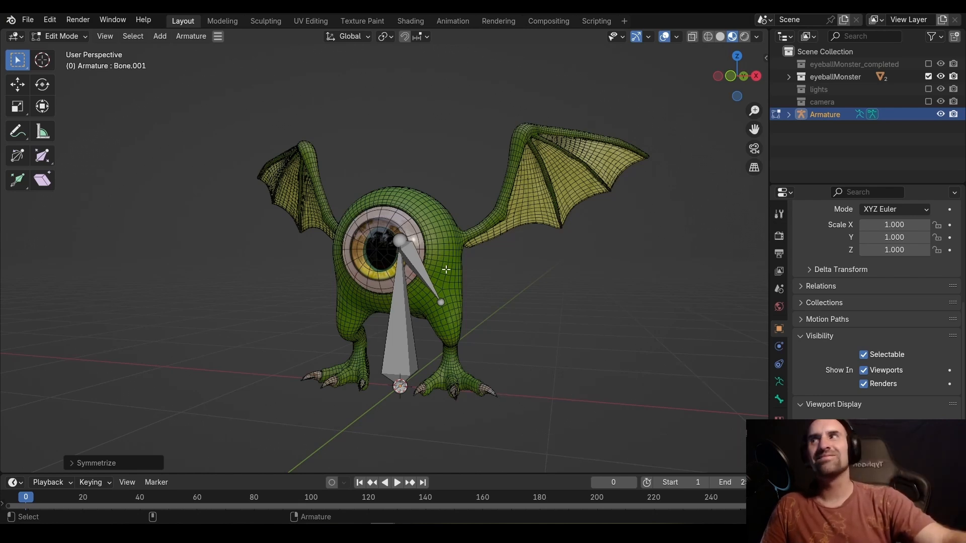
# Try mirroring the leg bone by duplicating it and scaling the copy by -1 along X, and undo the attempt
pyautogui.click(420, 268)
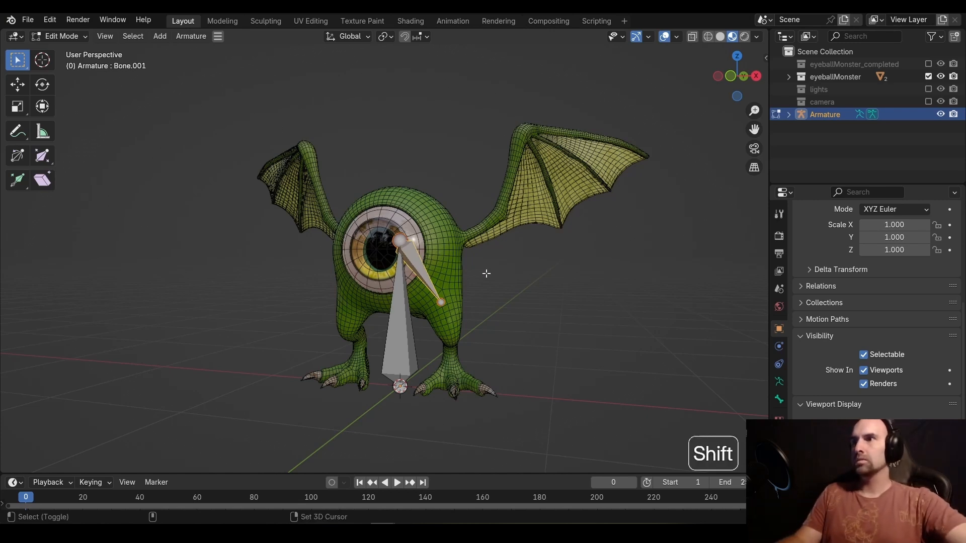
pyautogui.hotkey('shift', 'd')
pyautogui.write('s-1')
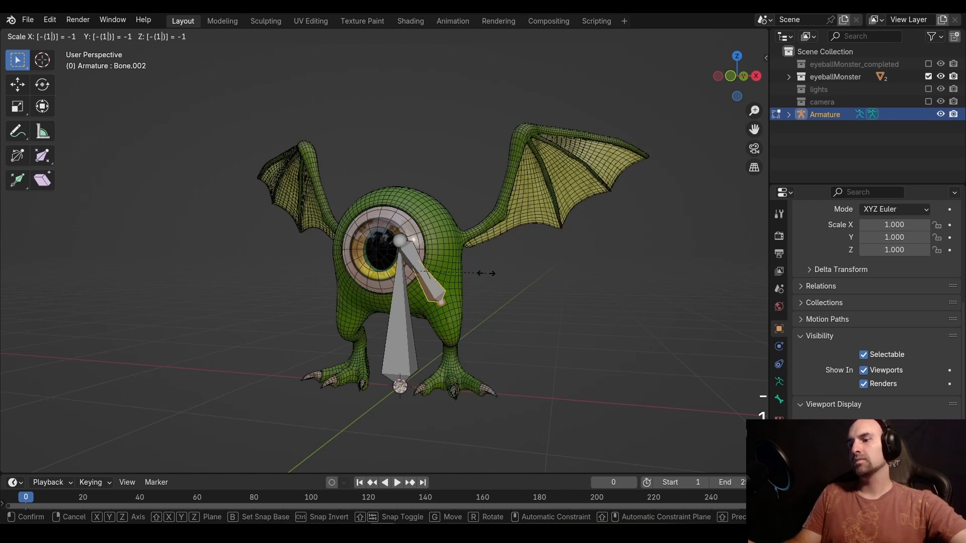
pyautogui.write('x')
pyautogui.press('Return')
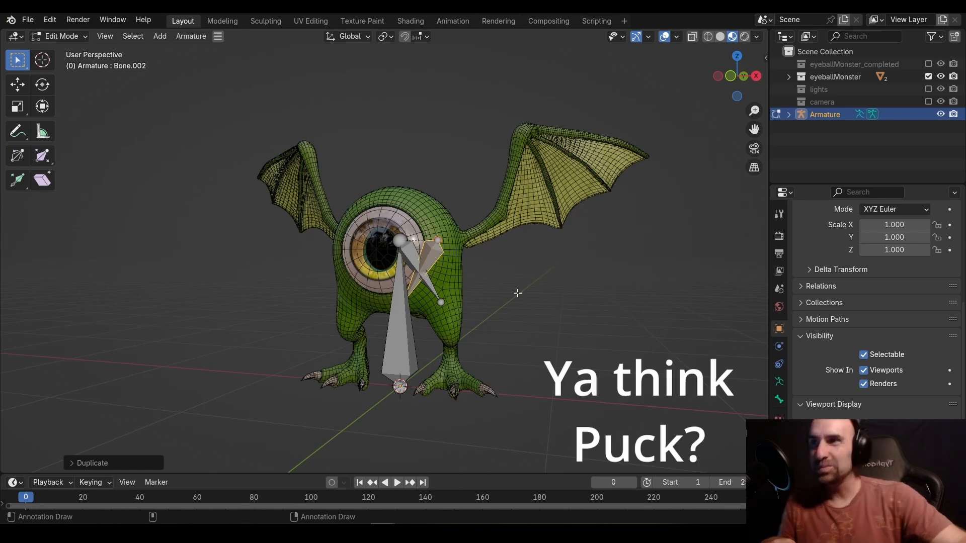
pyautogui.hotkey('ctrl', 'z')
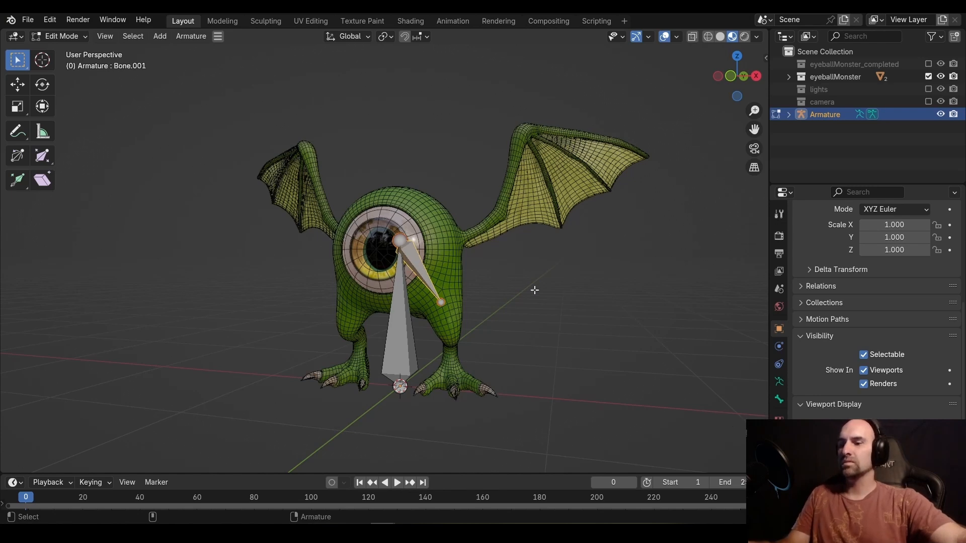
# Snap the 3D cursor to the active leg bone and try symmetrizing the bone again
pyautogui.hotkey('shift', 's')
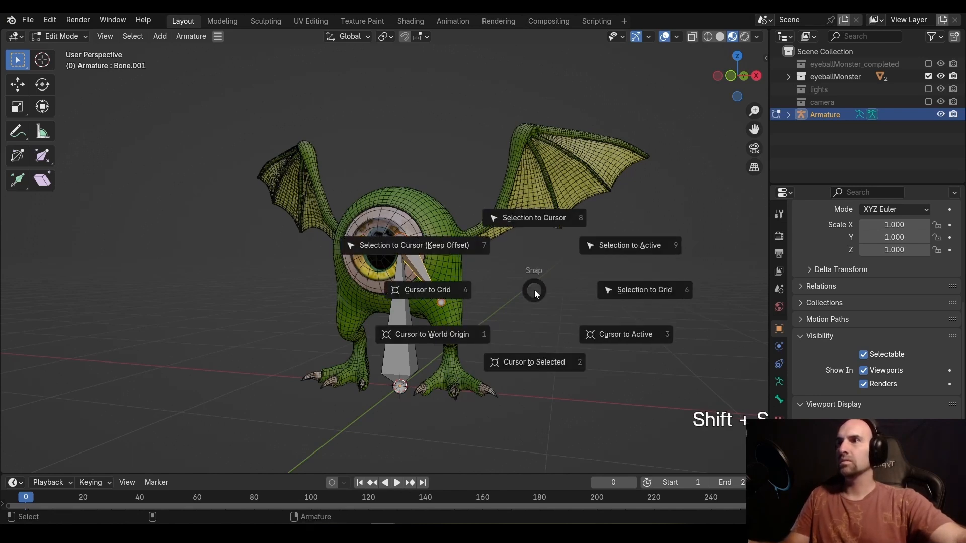
pyautogui.click(598, 335)
pyautogui.click(190, 36)
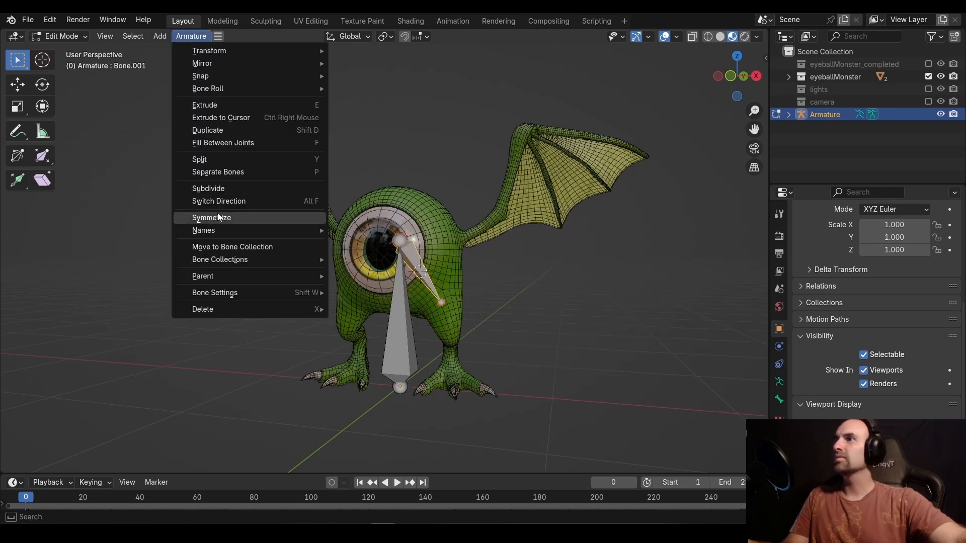
pyautogui.click(216, 218)
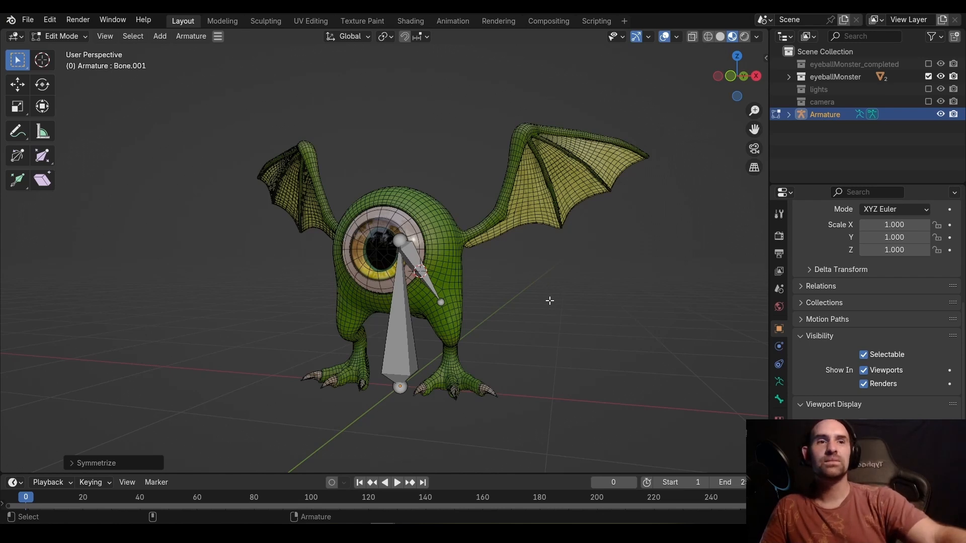
# Rename the extruded leg bone to leg.l in the armature hierarchy and symmetrize it to the other side
pyautogui.click(419, 270)
pyautogui.click(789, 115)
pyautogui.click(801, 139)
pyautogui.moveTo(862, 185); pyautogui.dragTo(863, 226)
pyautogui.click(814, 152)
pyautogui.doubleClick(863, 164)
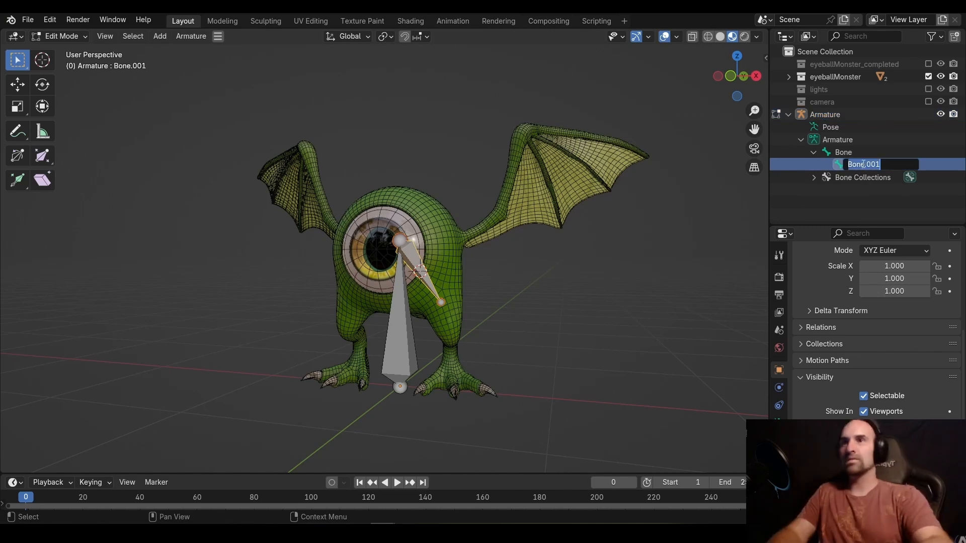
pyautogui.write('leg.l')
pyautogui.press('Return')
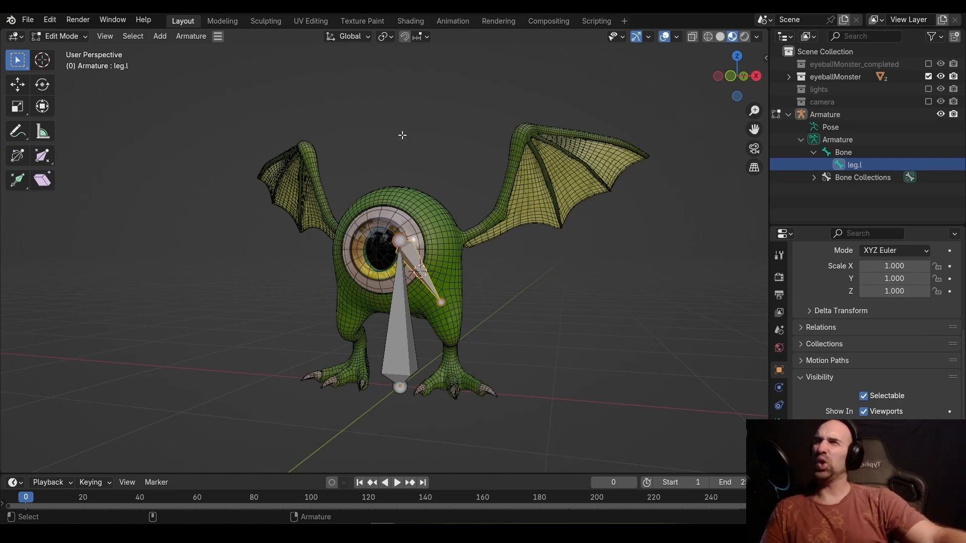
pyautogui.click(182, 36)
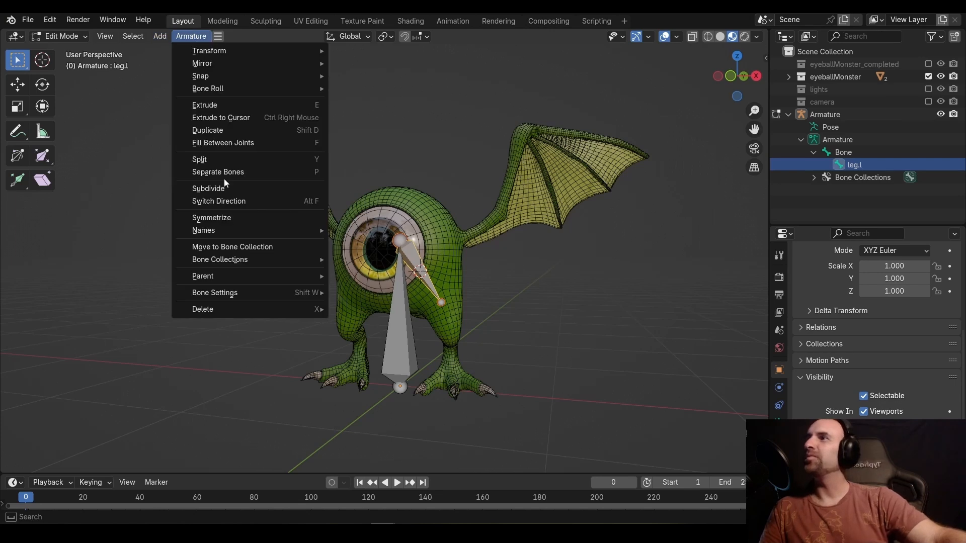
pyautogui.click(222, 218)
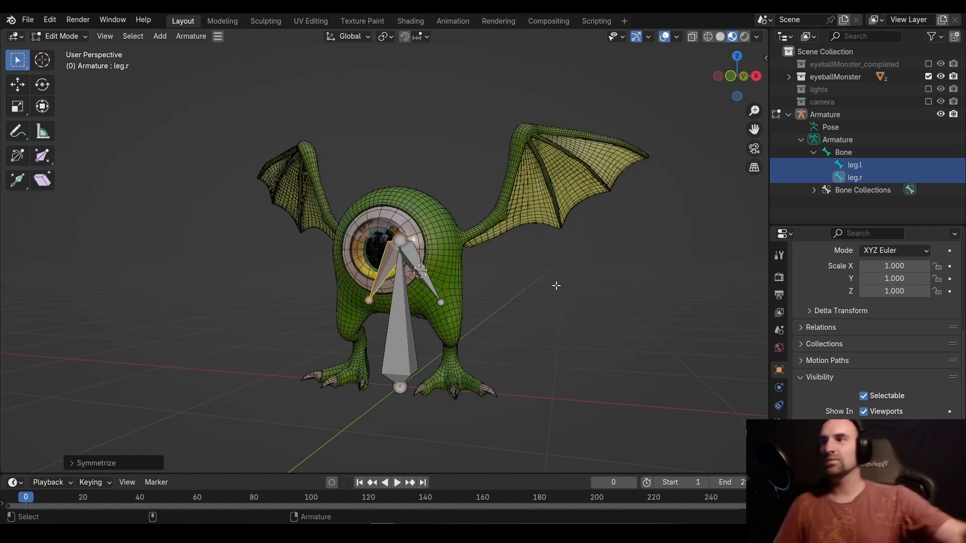
# Move the lower tip of the leg.l bone into the monster's left leg, checking its placement from the side and front
pyautogui.moveTo(575, 285); pyautogui.dragTo(496, 291, button='middle')
pyautogui.keyDown('alt'); pyautogui.moveTo(497, 290); pyautogui.dragTo(448, 294); pyautogui.keyUp('alt')
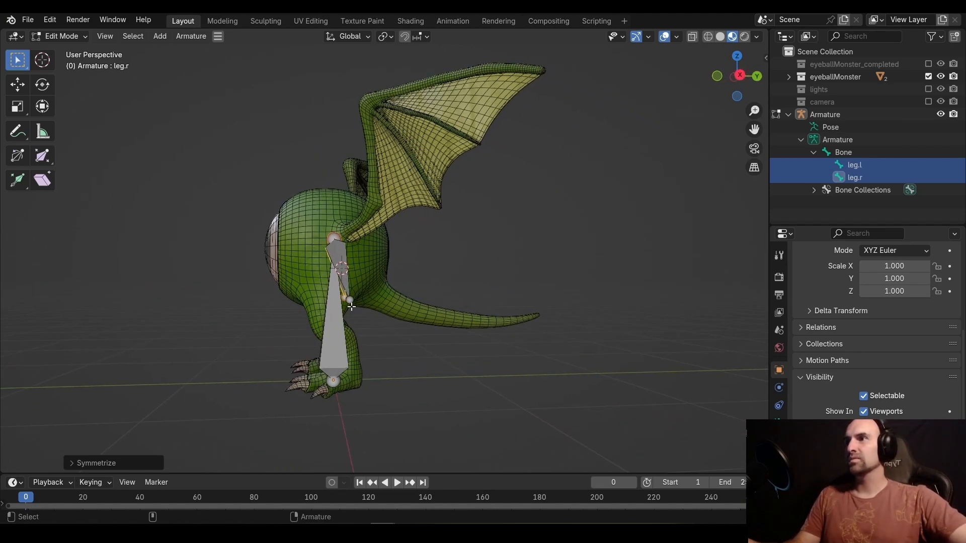
pyautogui.click(348, 299)
pyautogui.keyDown('alt'); pyautogui.moveTo(370, 296); pyautogui.dragTo(478, 282); pyautogui.keyUp('alt')
pyautogui.press('g')
pyautogui.click(478, 314)
pyautogui.keyDown('alt'); pyautogui.moveTo(534, 282); pyautogui.dragTo(612, 284); pyautogui.keyUp('alt')
pyautogui.press('g')
pyautogui.click(455, 281)
pyautogui.press('g')
pyautogui.click(589, 288)
pyautogui.press('g')
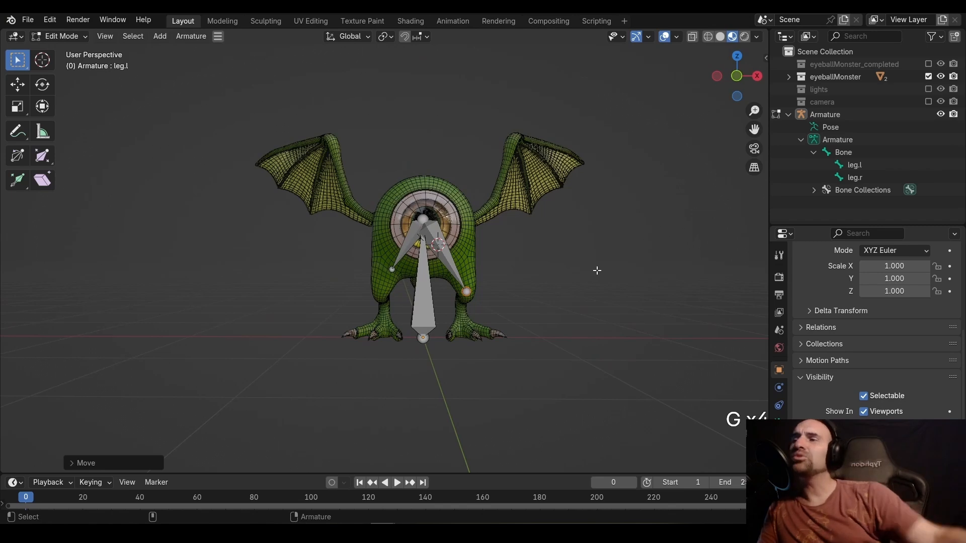